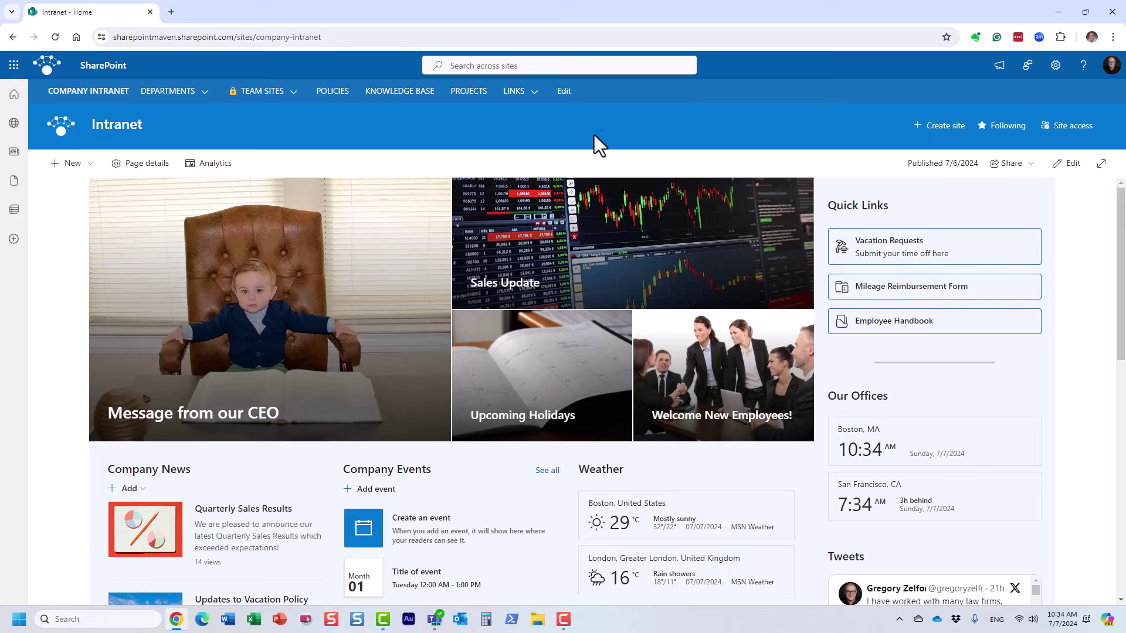
Launch SharePoint from the app launcher in a new tab and begin Create site.
left_click(13, 65)
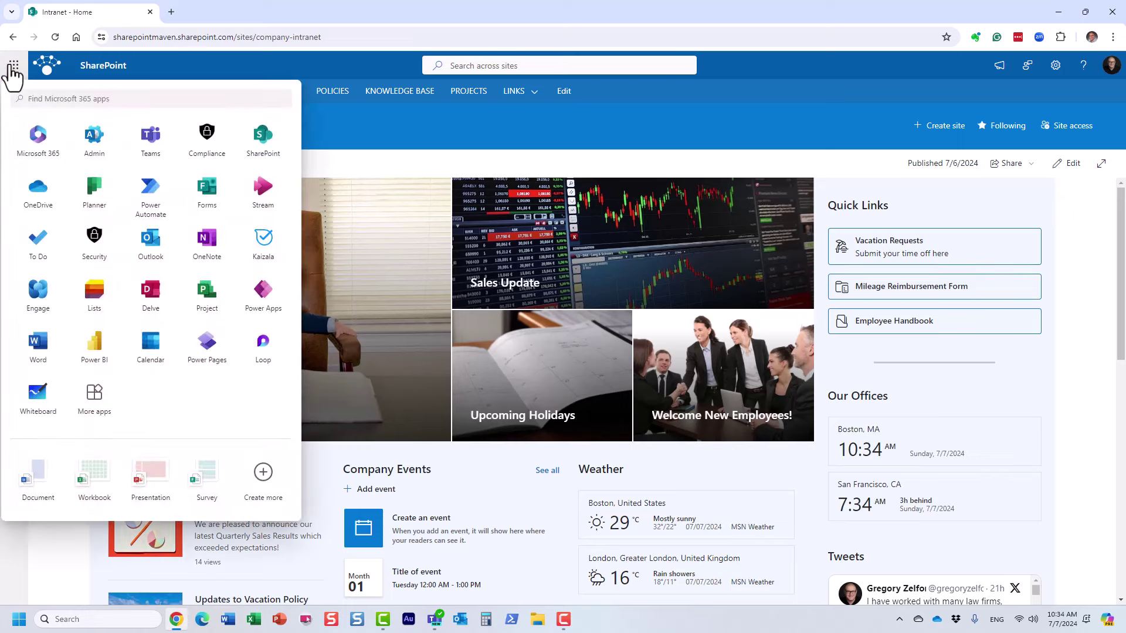
right_click(261, 152)
left_click(301, 146)
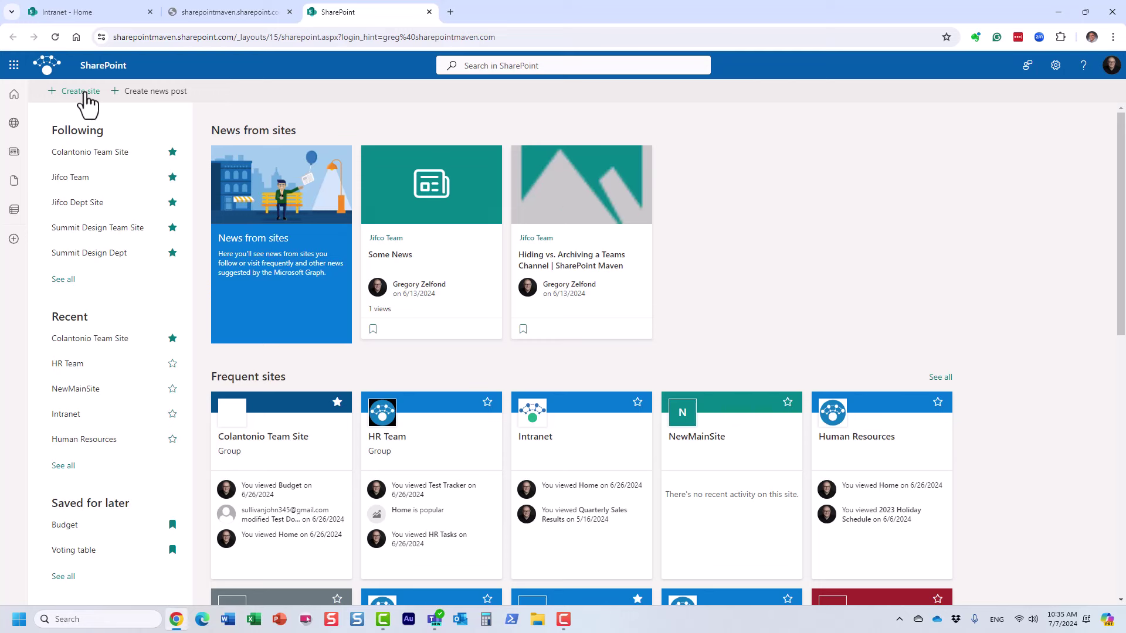
left_click(81, 92)
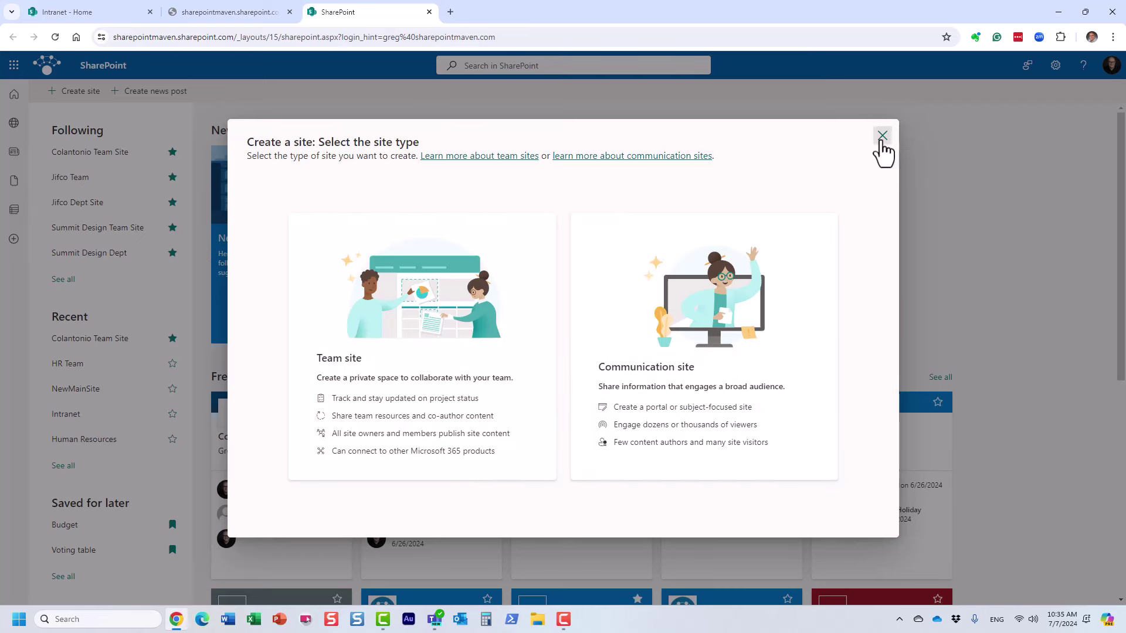
Discard the new site, return to the Intranet - Home tab and dismiss the apps list.
left_click(882, 141)
left_click(654, 352)
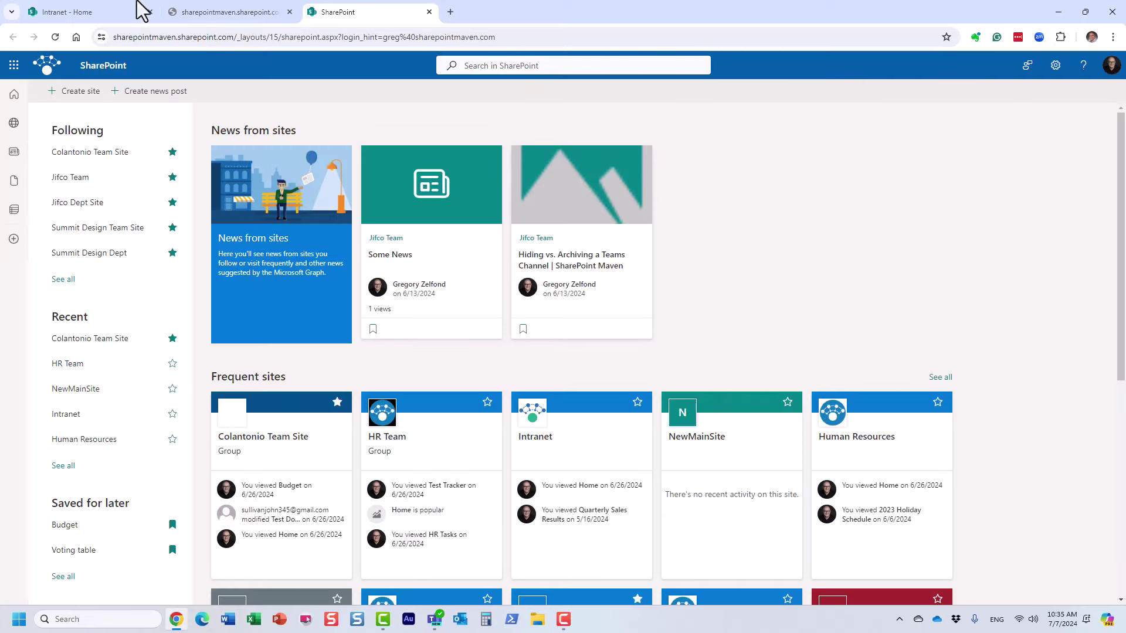
left_click(85, 13)
mouse_move(515, 91)
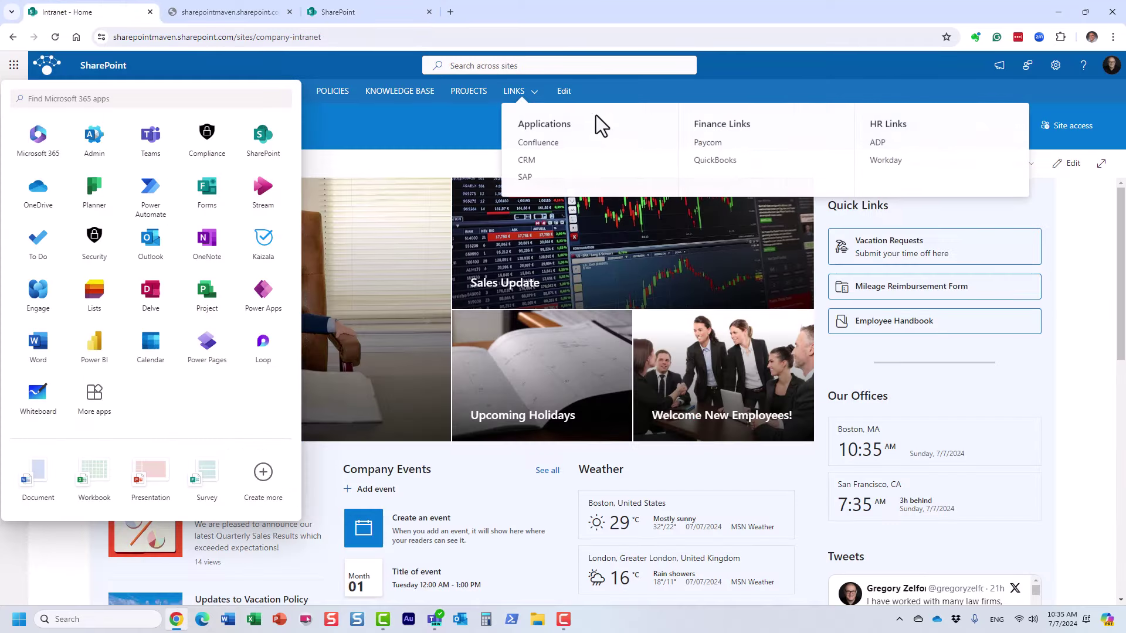
left_click(747, 95)
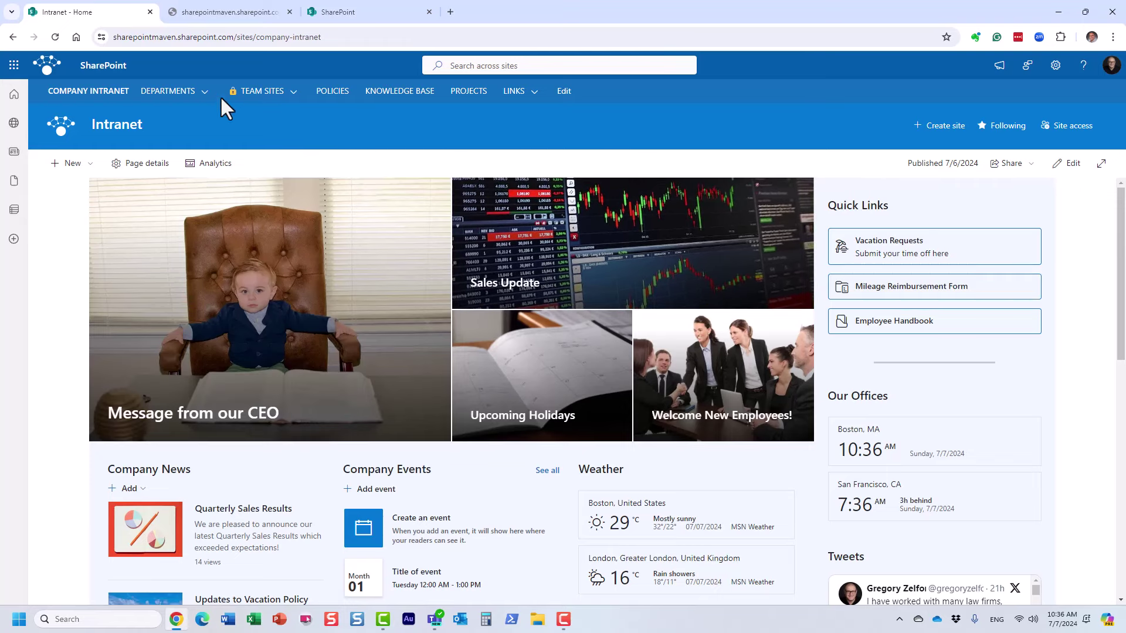
Go to Human Resources under DEPARTMENTS, then to the HR site under TEAM SITES.
left_click(170, 93)
left_click(188, 159)
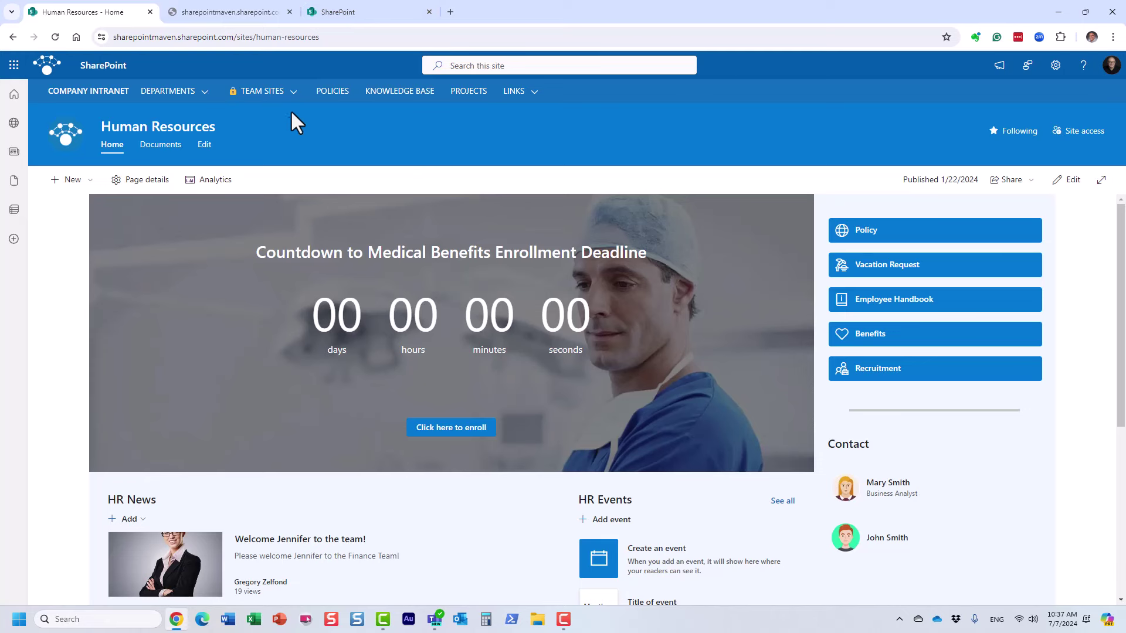
mouse_move(276, 92)
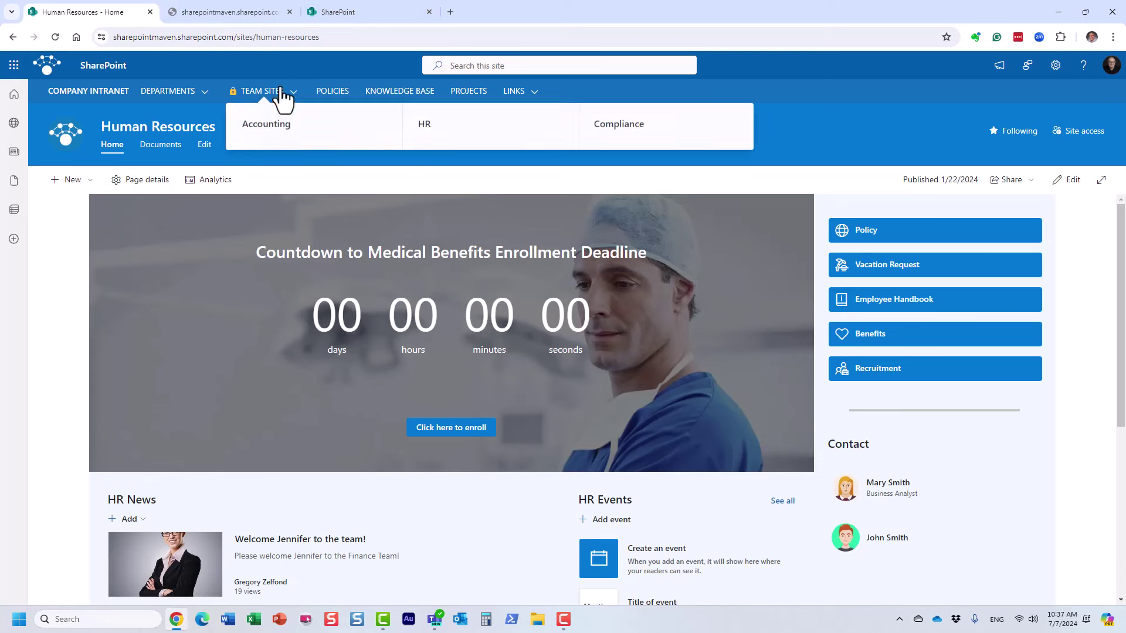
left_click(418, 127)
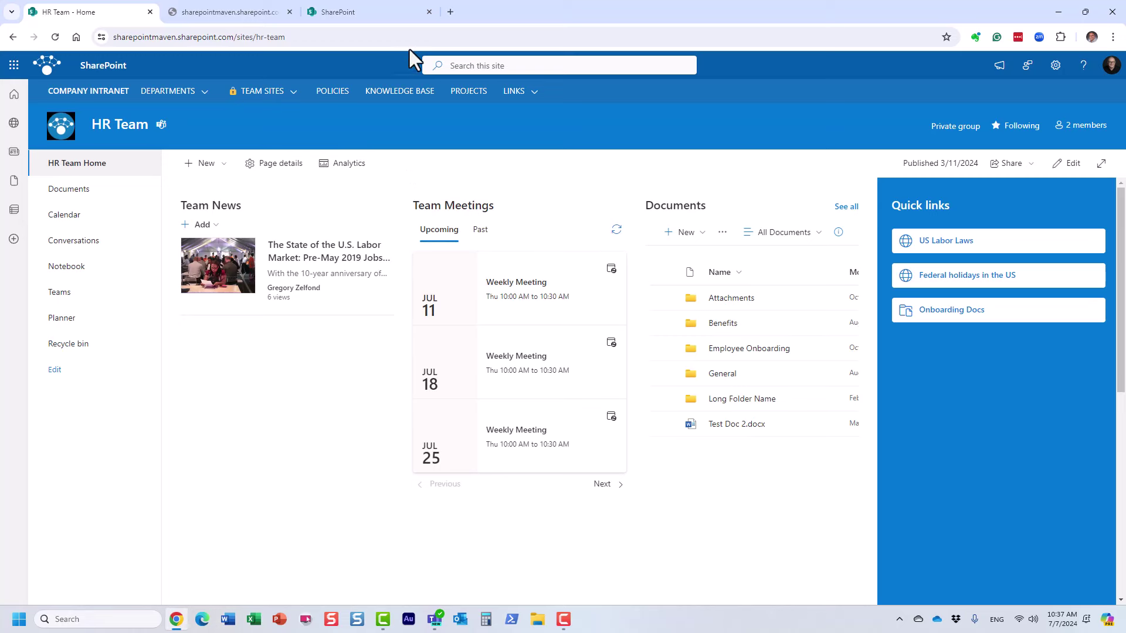
Start a new Communication site from the SharePoint start page and browse its templates.
left_click(392, 13)
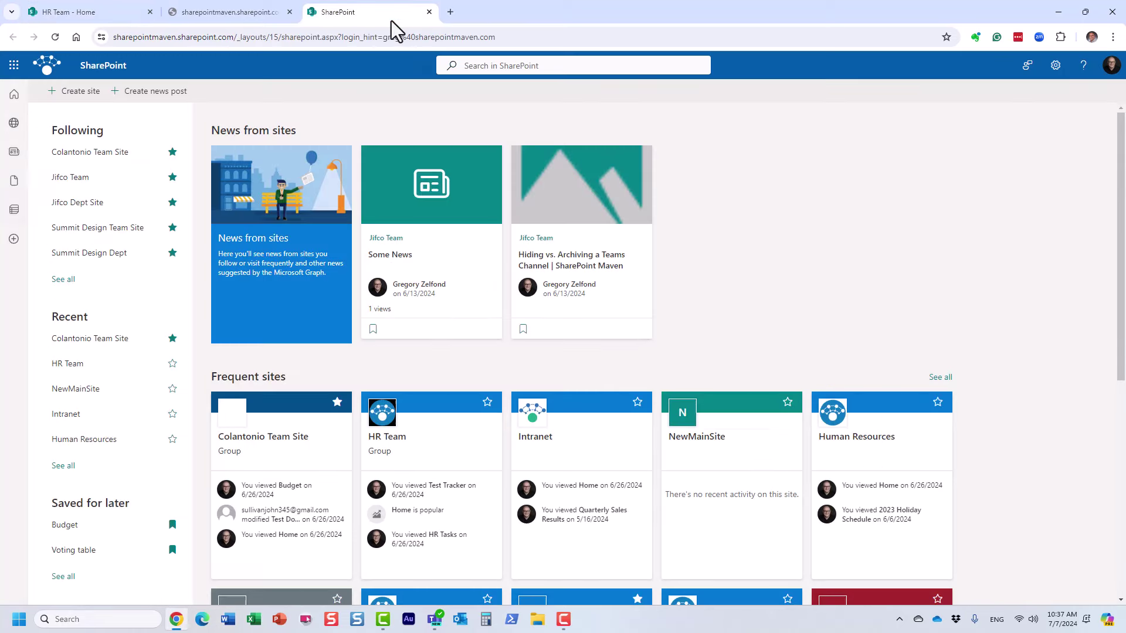
left_click(93, 92)
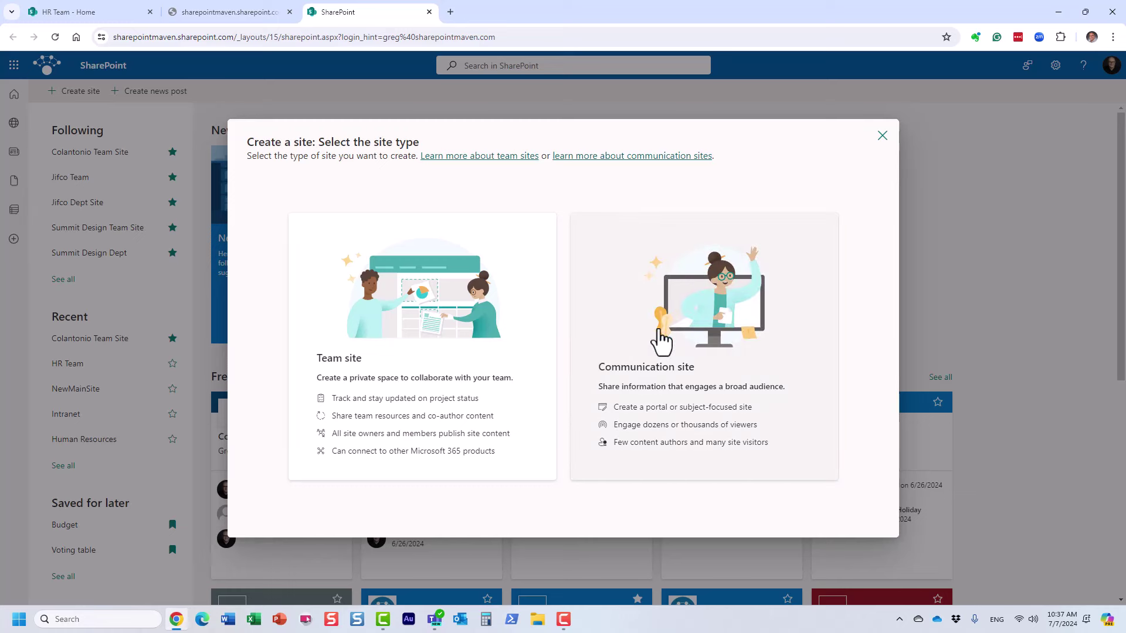
left_click(661, 341)
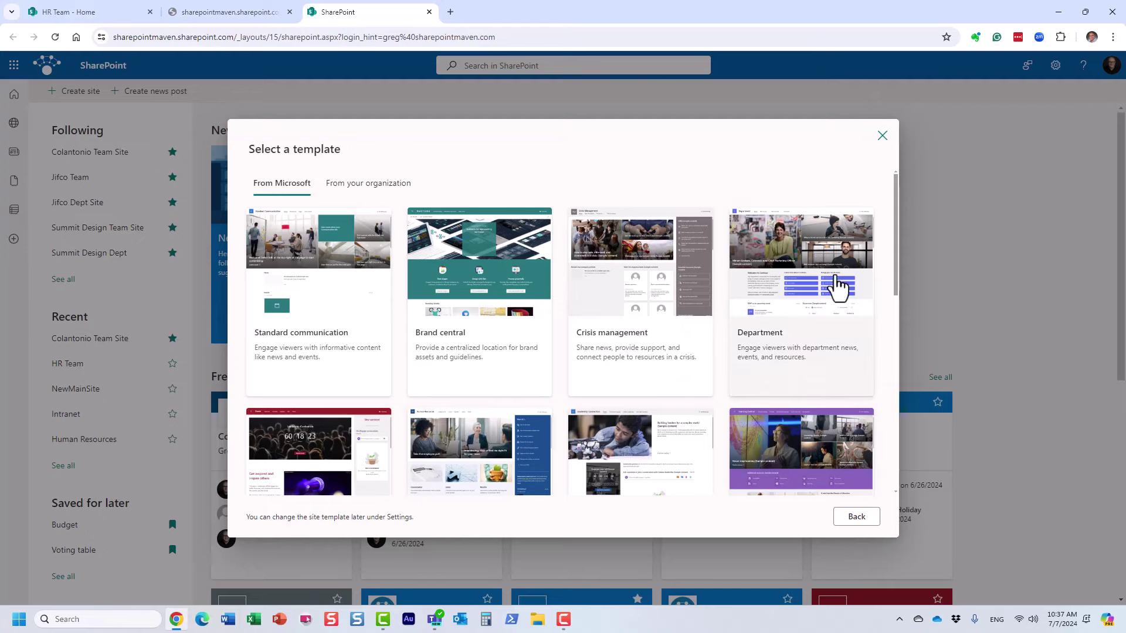
scroll(780, 381, "down", 3)
scroll(779, 385, "up", 3)
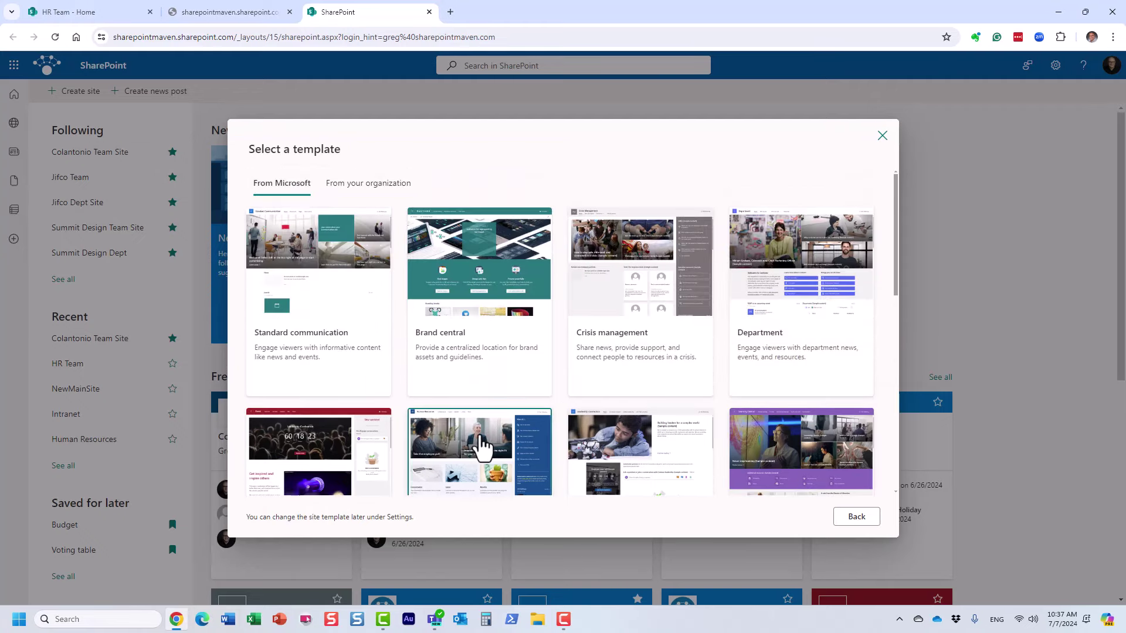
Preview and use the Human resources template, then discard the site without creating it.
left_click(482, 449)
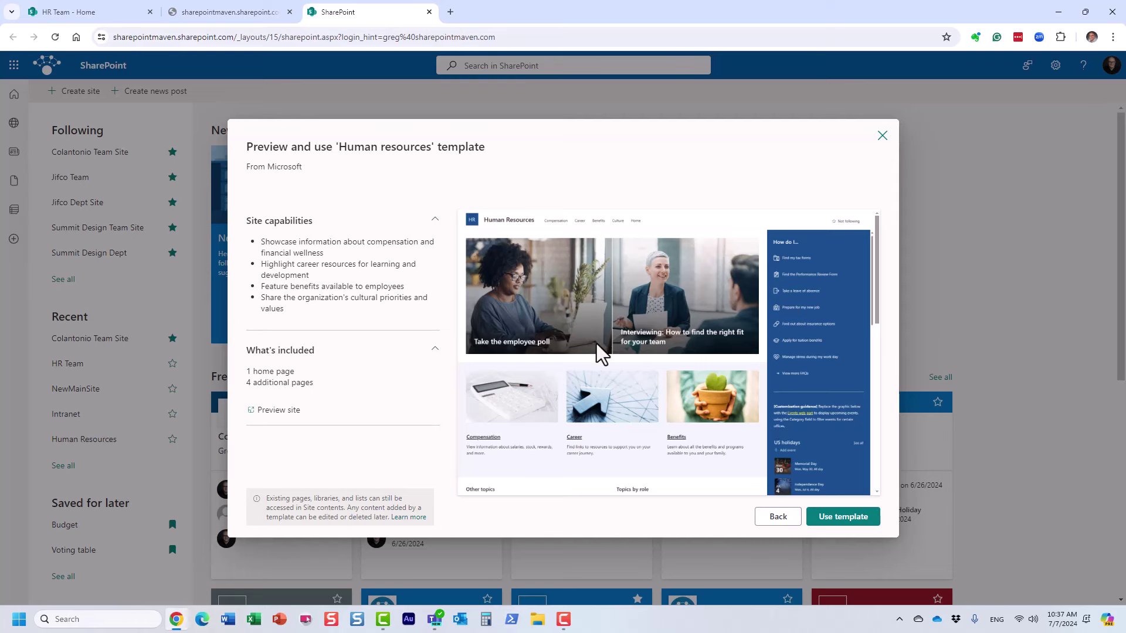
scroll(596, 348, "down", 3)
scroll(607, 410, "up", 3)
left_click(839, 518)
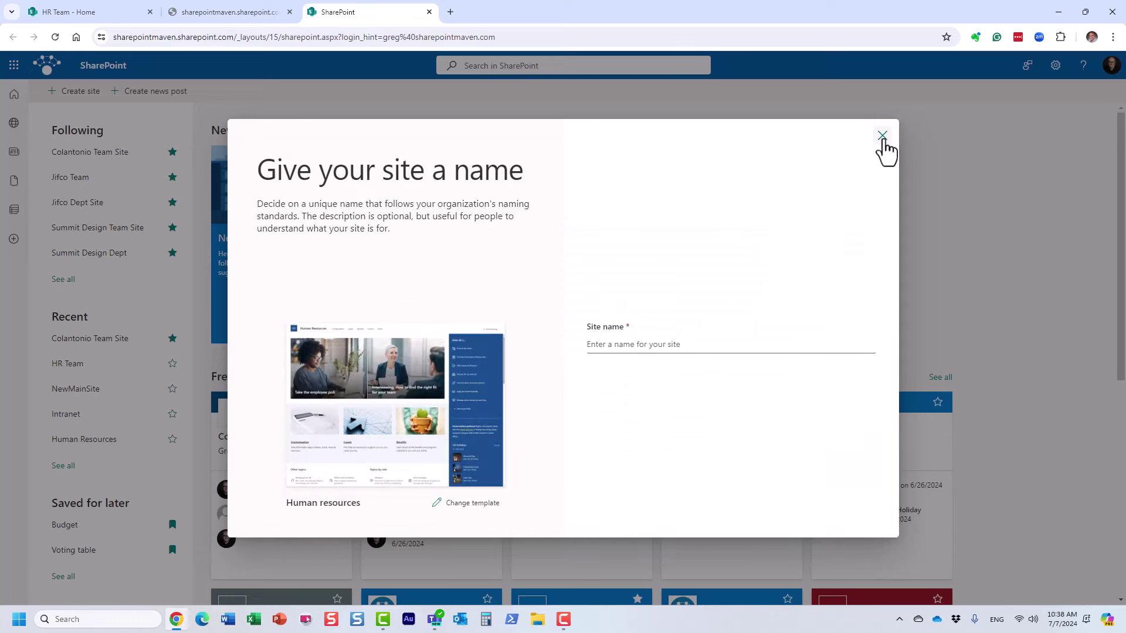
left_click(882, 137)
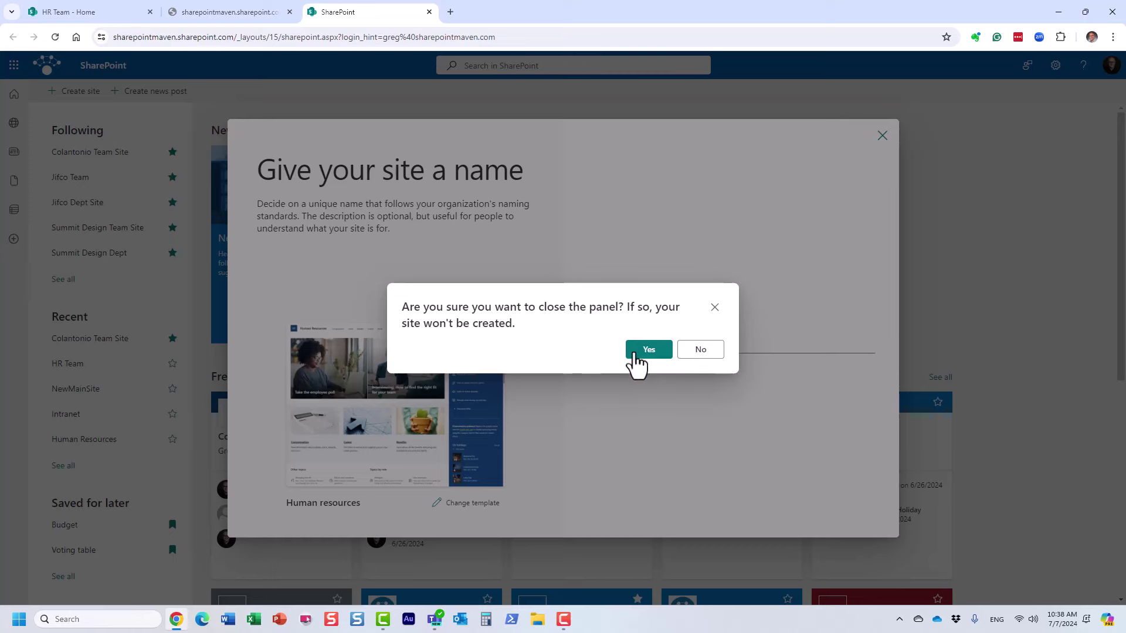
left_click(637, 352)
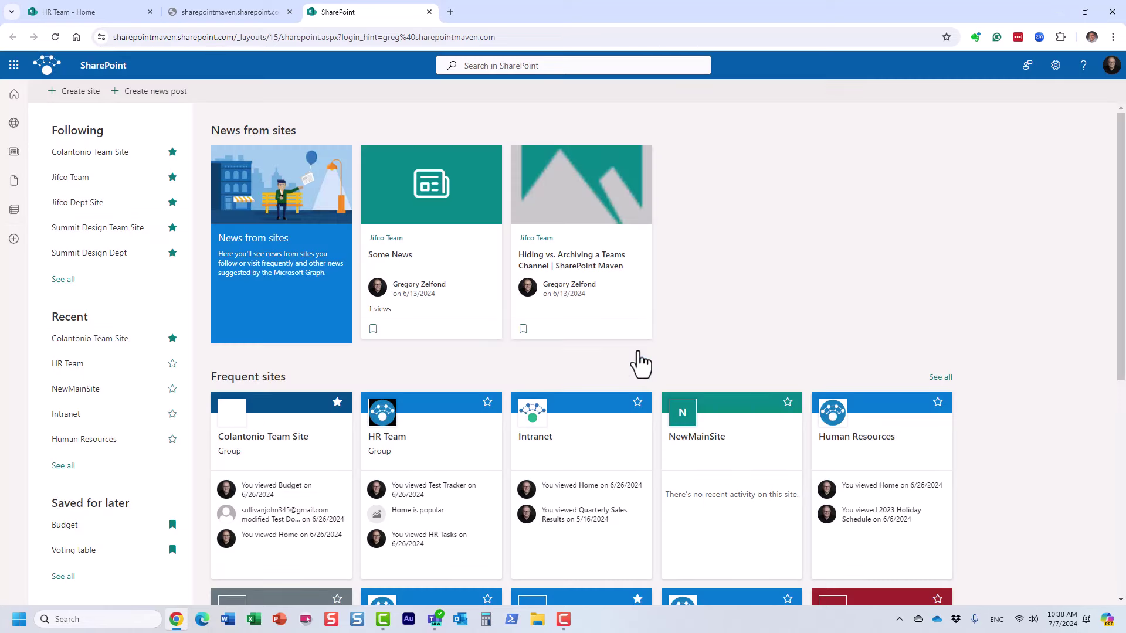
From the HR Team tab, open Human Resources via DEPARTMENTS, then go back to COMPANY INTRANET.
left_click(64, 12)
left_click(200, 92)
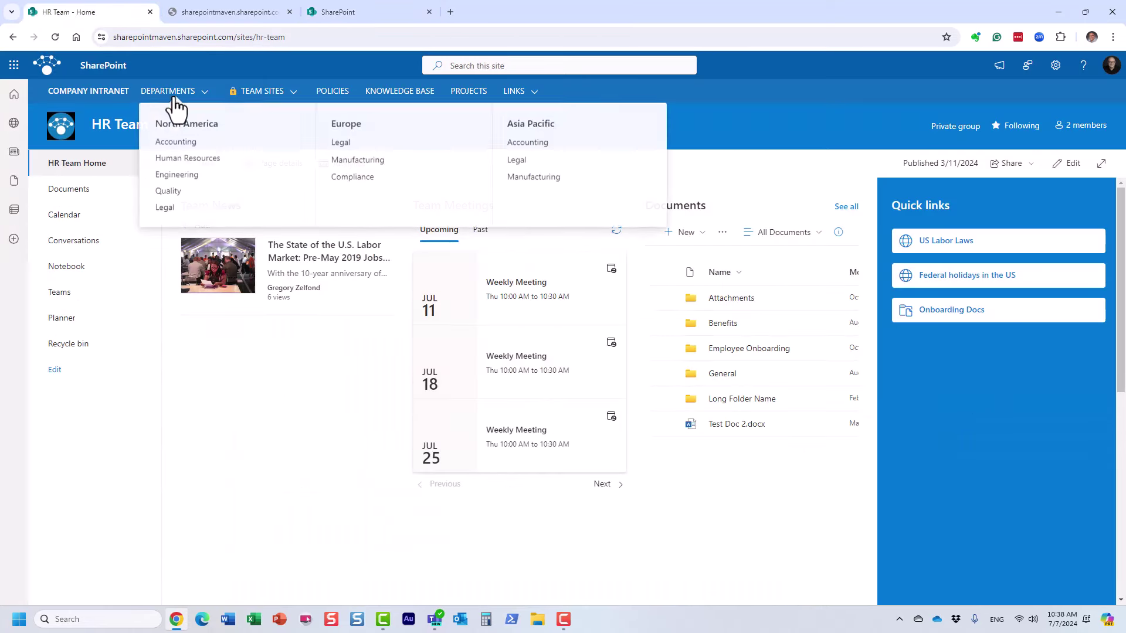
left_click(186, 160)
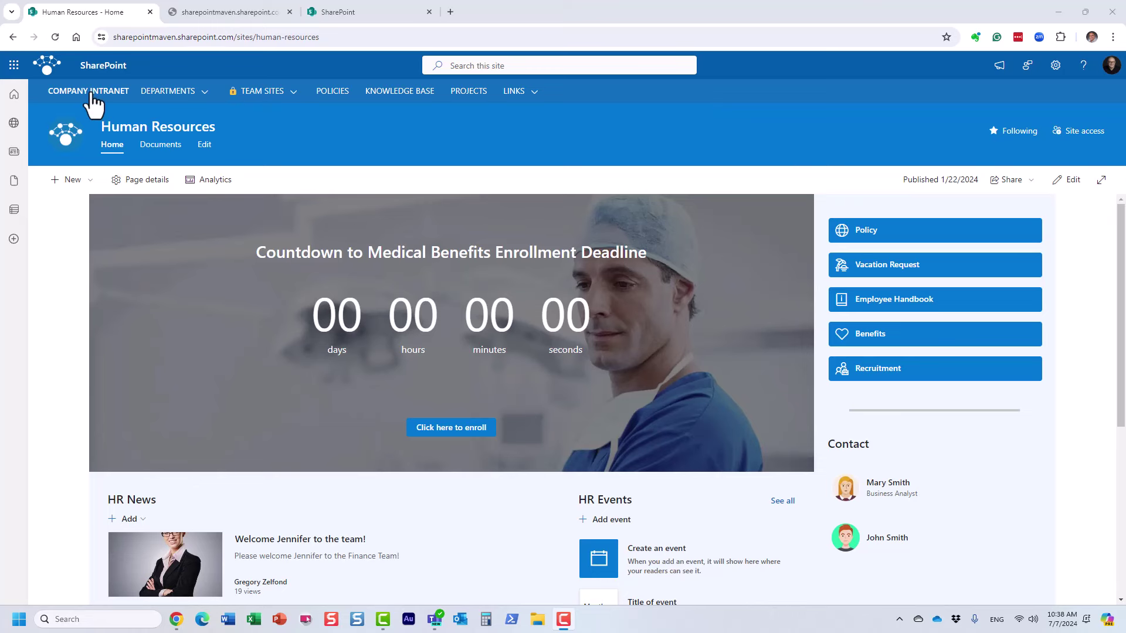
left_click(76, 92)
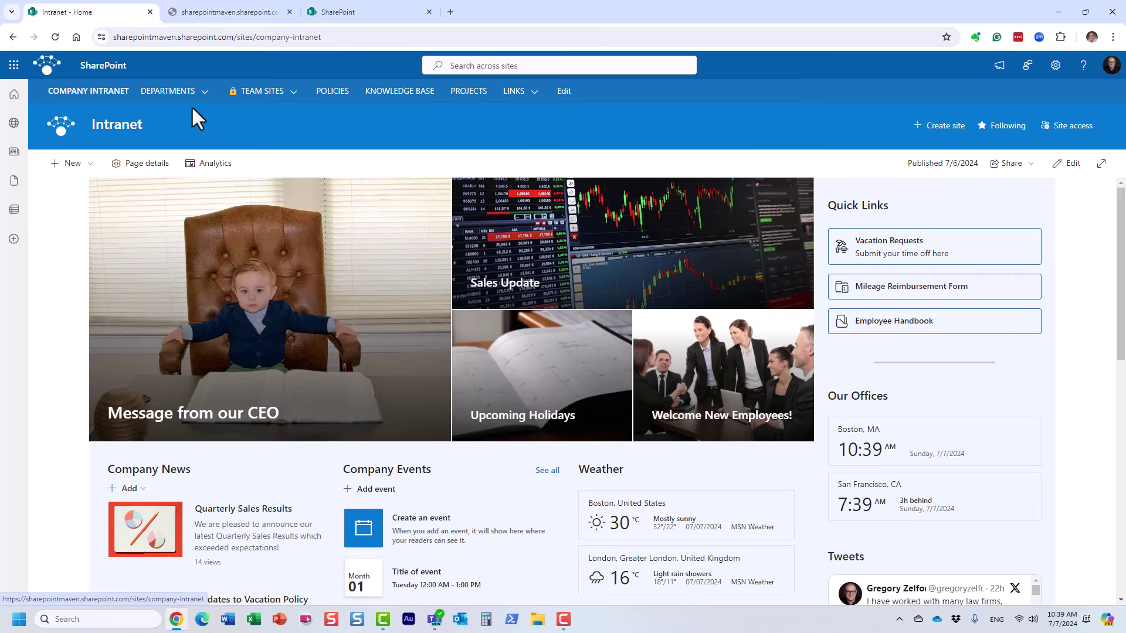
mouse_move(262, 97)
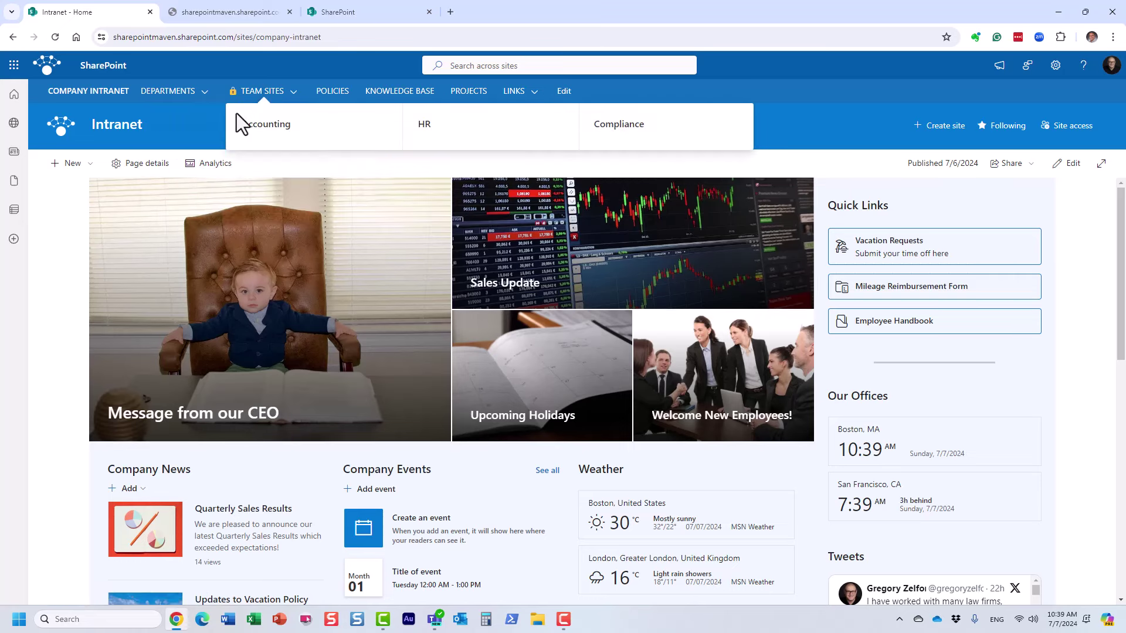
mouse_move(187, 94)
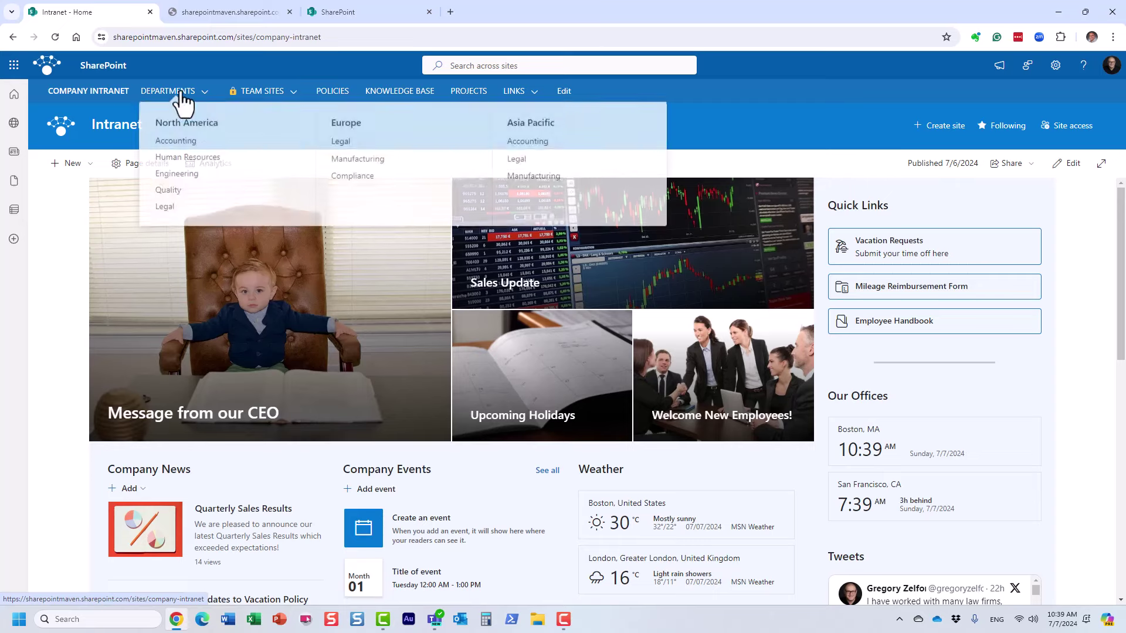
left_click(204, 159)
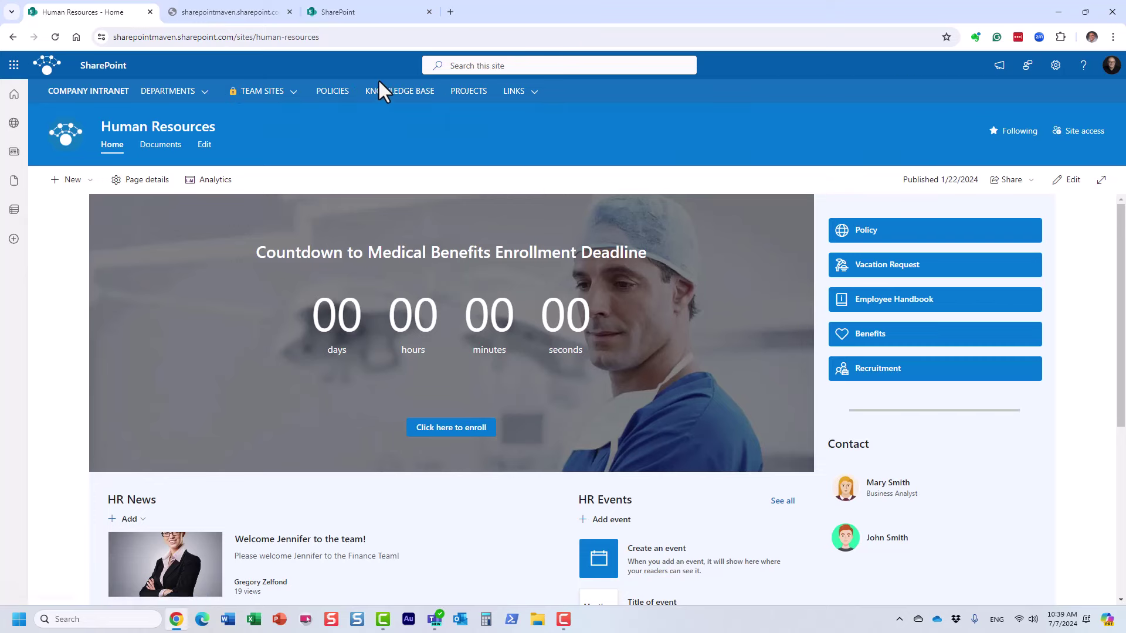
left_click(96, 93)
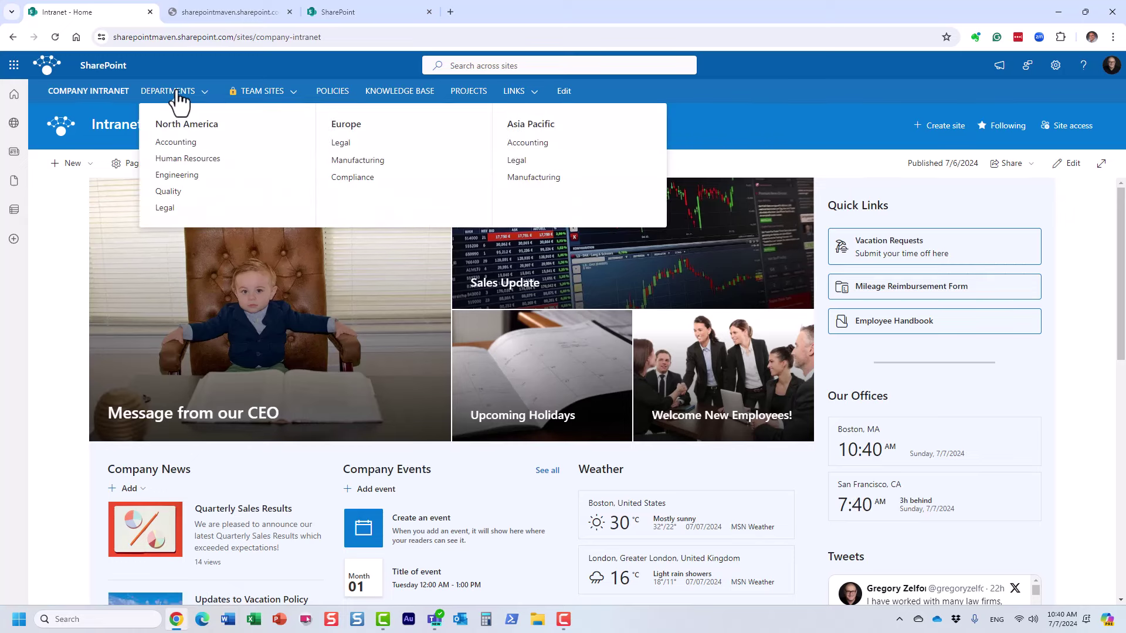
mouse_move(192, 96)
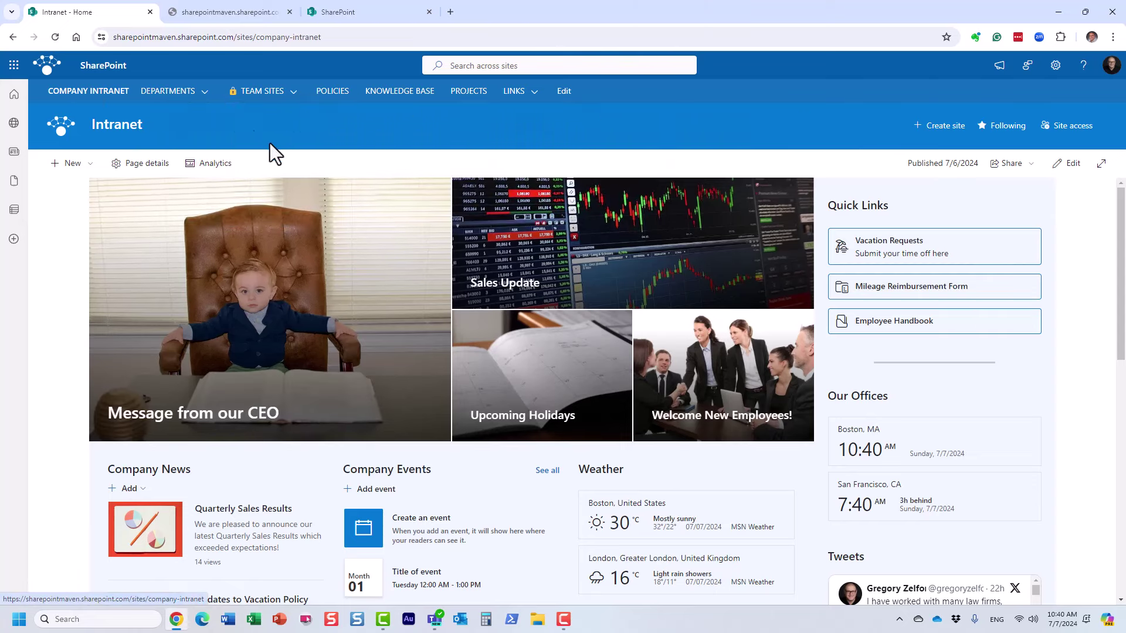
left_click(189, 143)
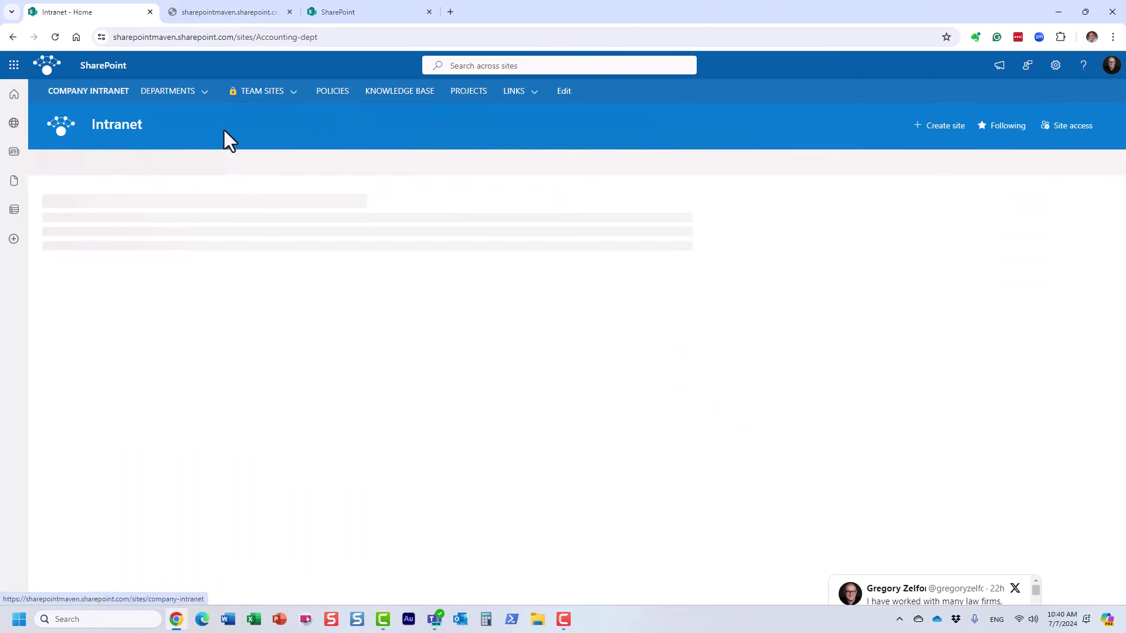
mouse_move(274, 95)
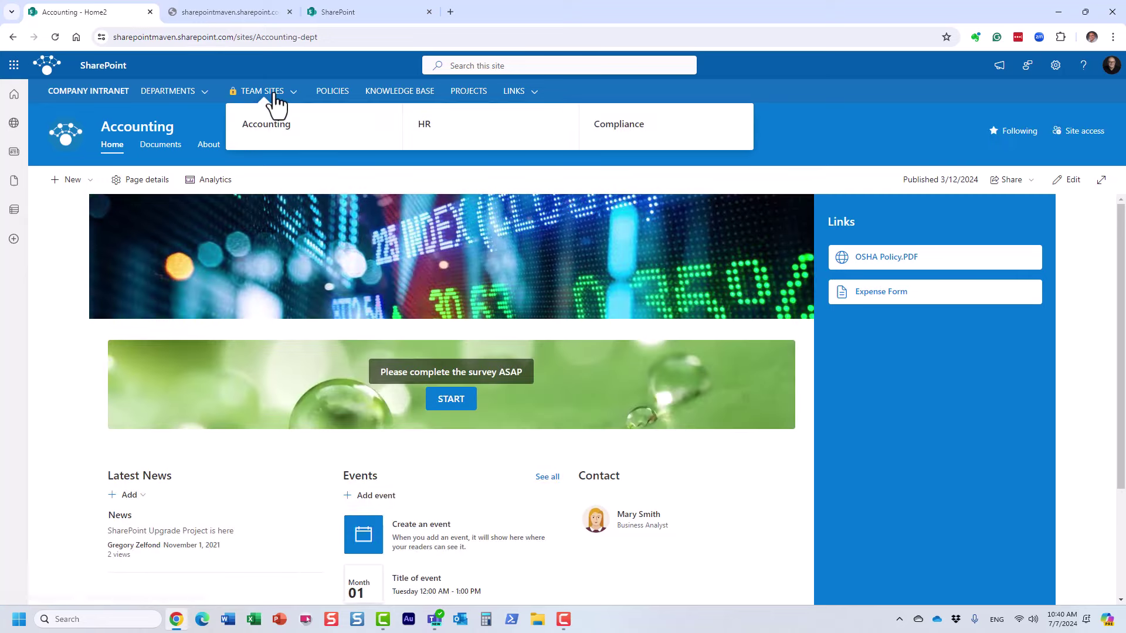
left_click(422, 134)
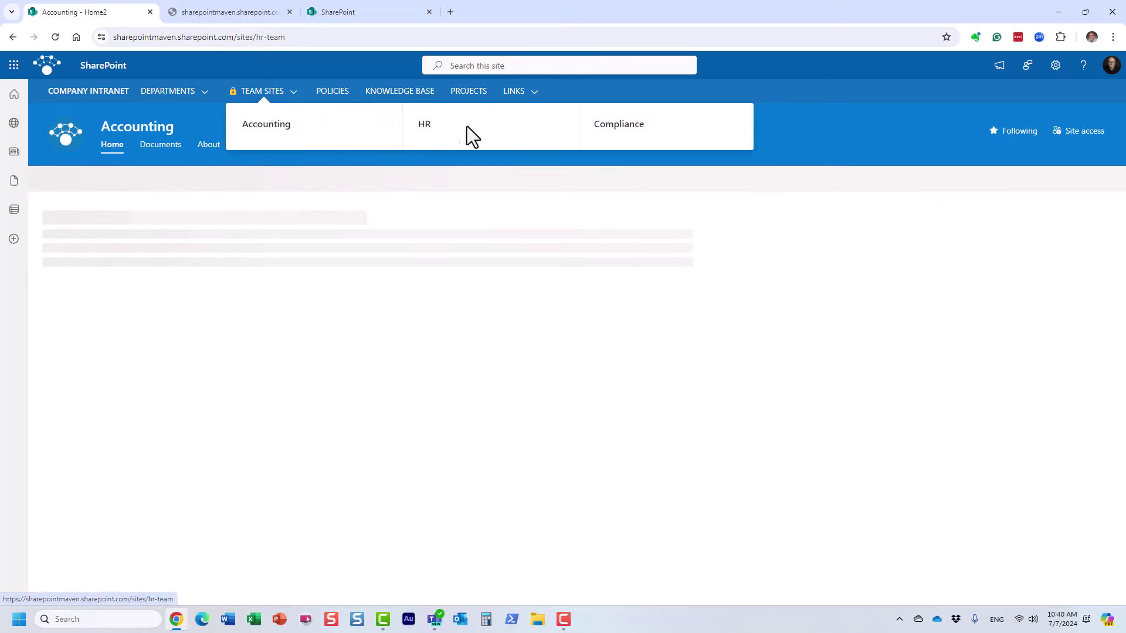
left_click(416, 97)
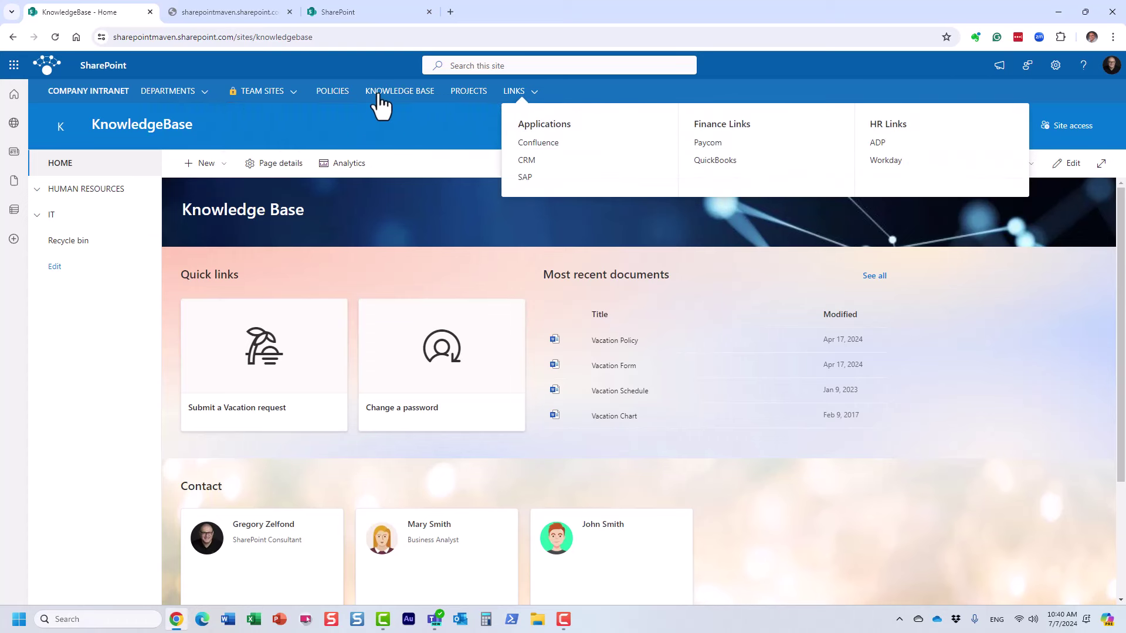
mouse_move(145, 99)
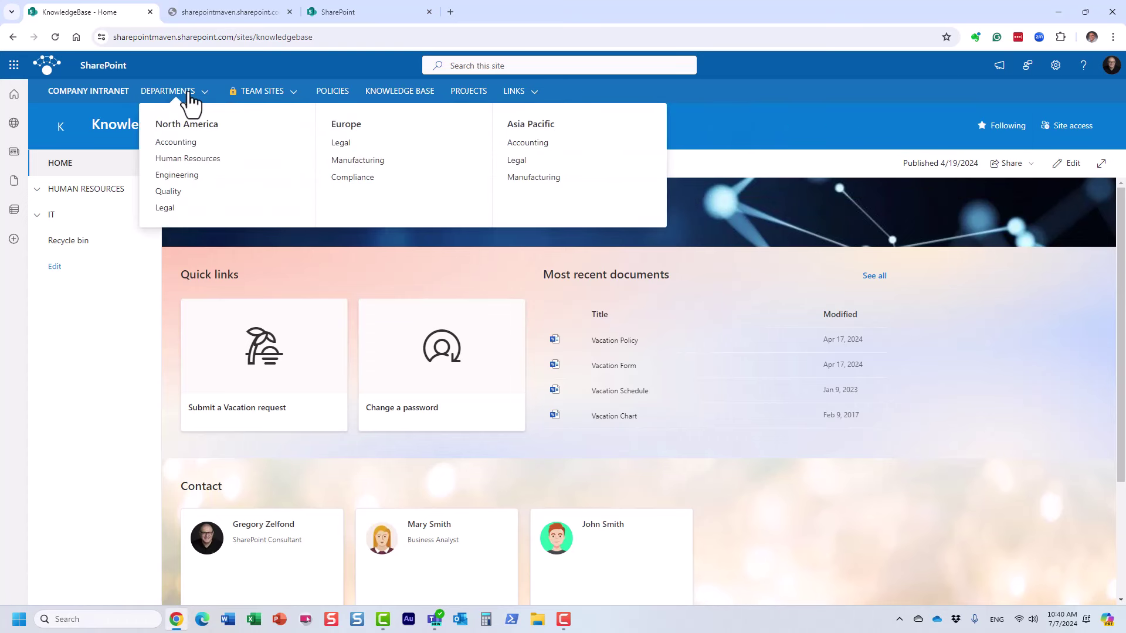
left_click(110, 93)
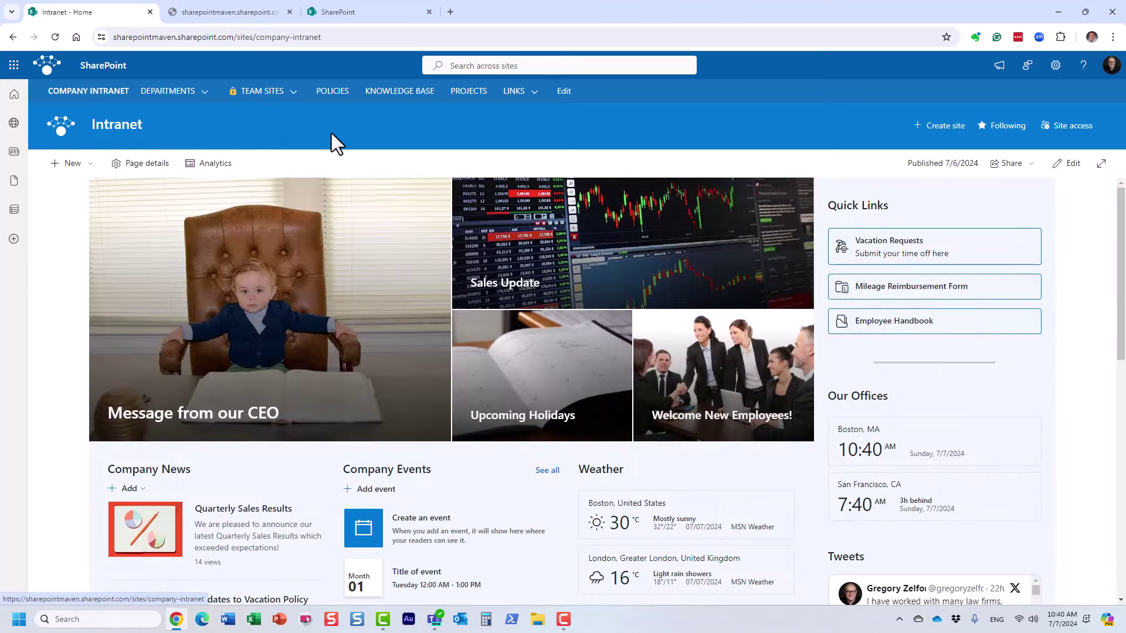
Go to Admin from the app launcher, expand Show all, and open the SharePoint admin center.
left_click(13, 66)
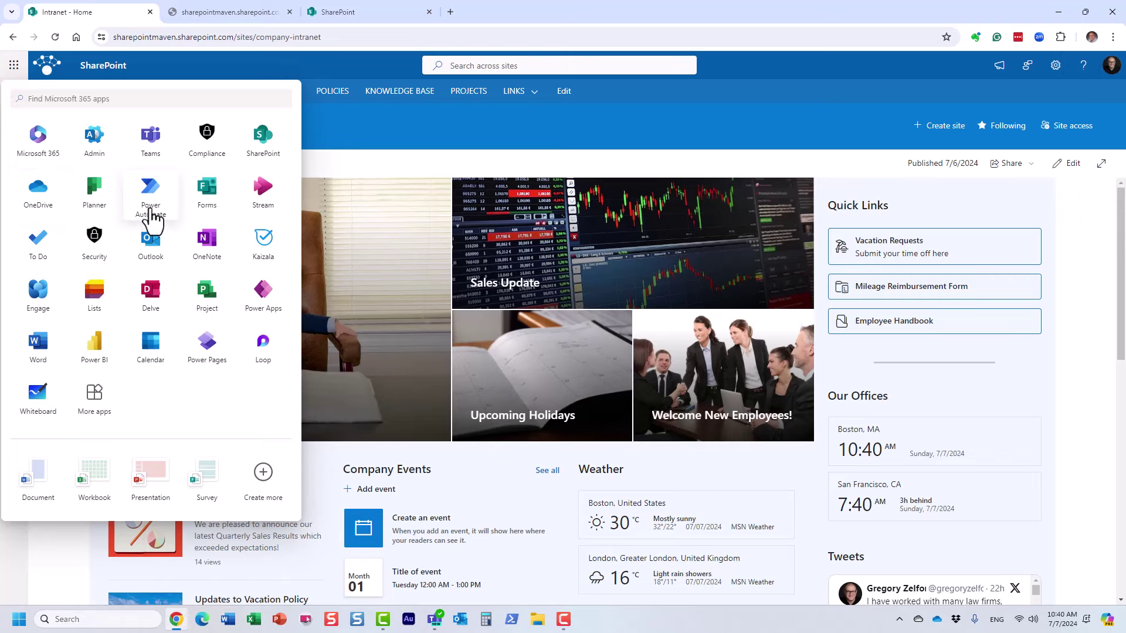
left_click(103, 154)
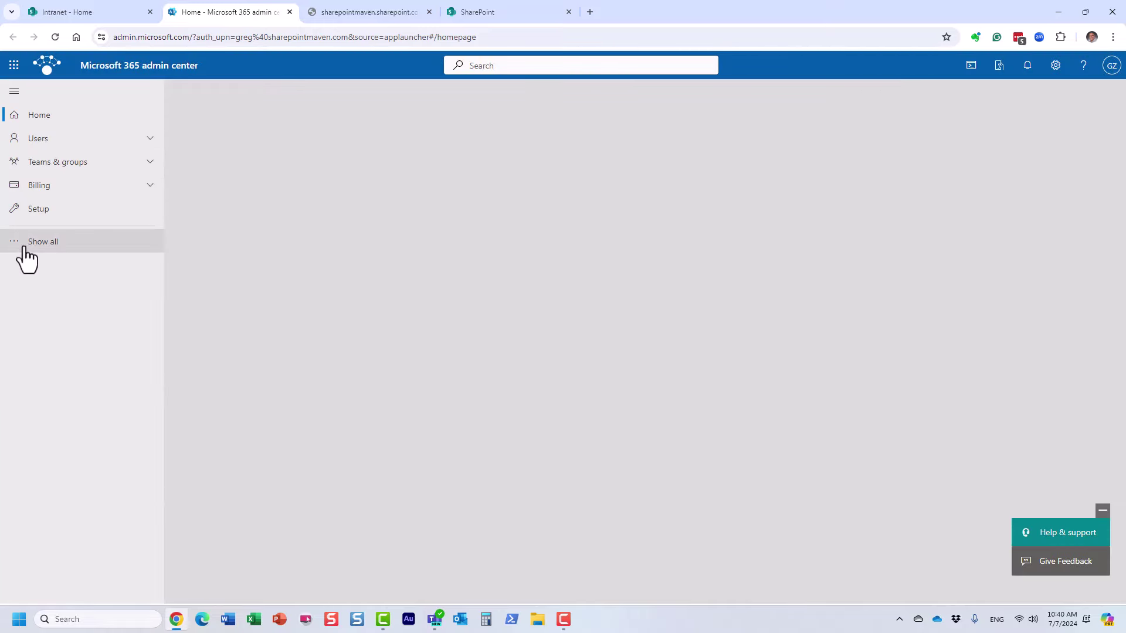
left_click(29, 242)
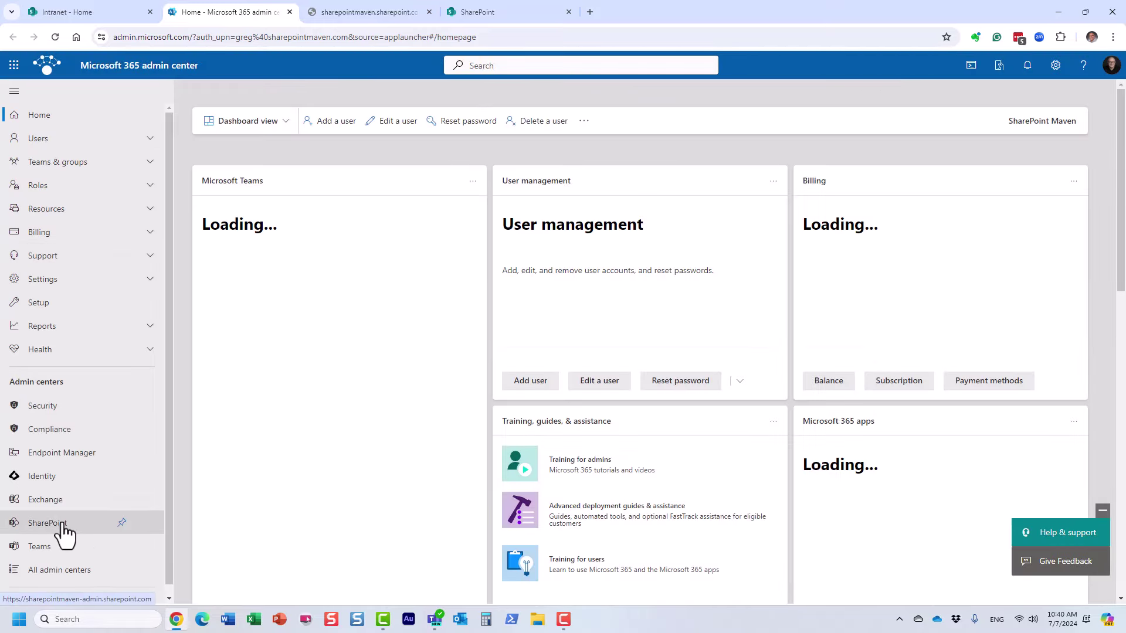
left_click(67, 523)
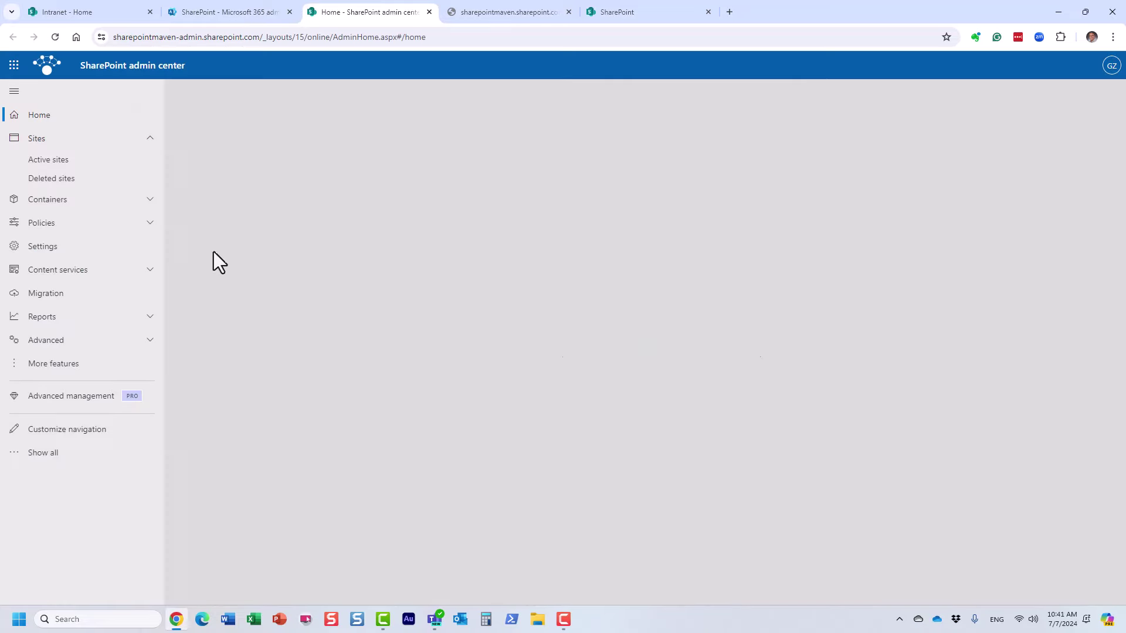
In Active sites, check the Accounting & Finance hub options, deselect it, and return to Intranet - Home.
left_click(61, 163)
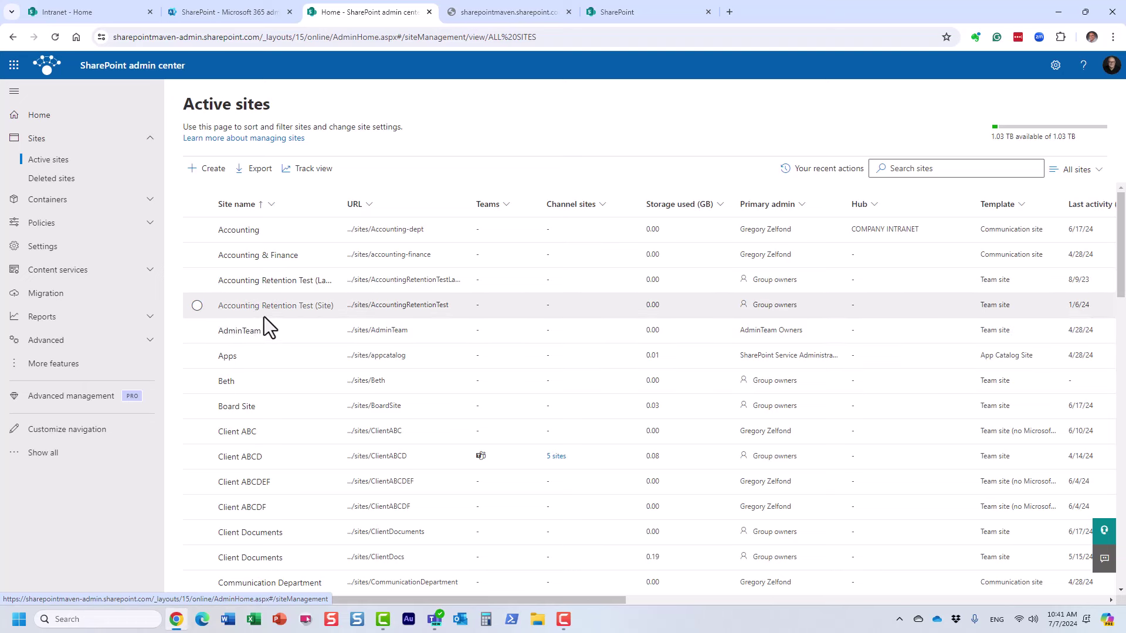
left_click(197, 256)
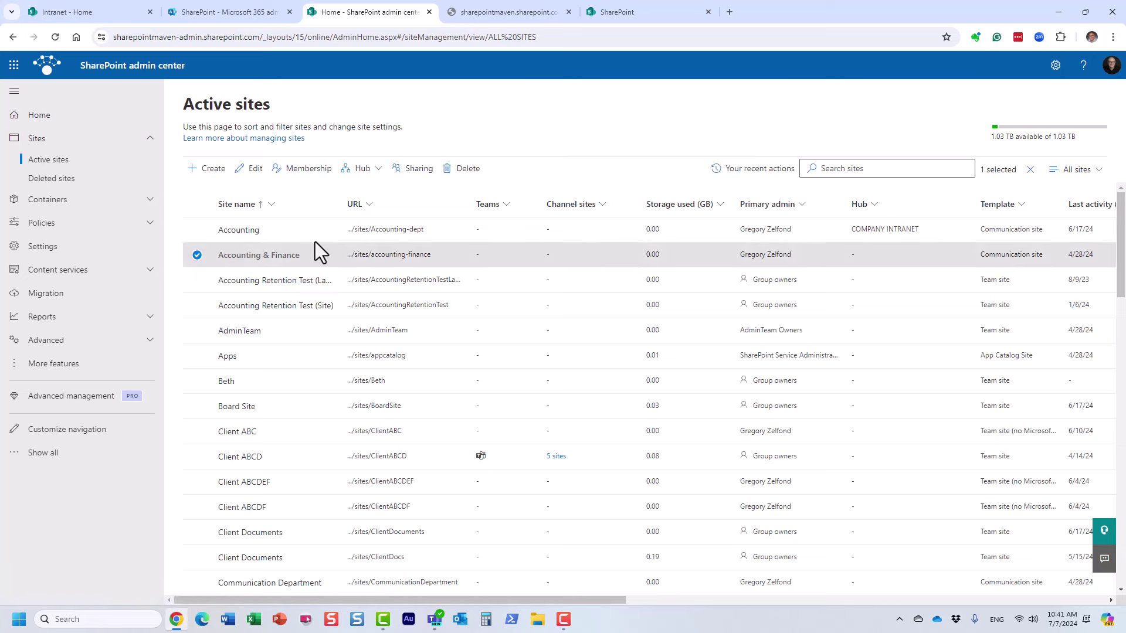
left_click(363, 169)
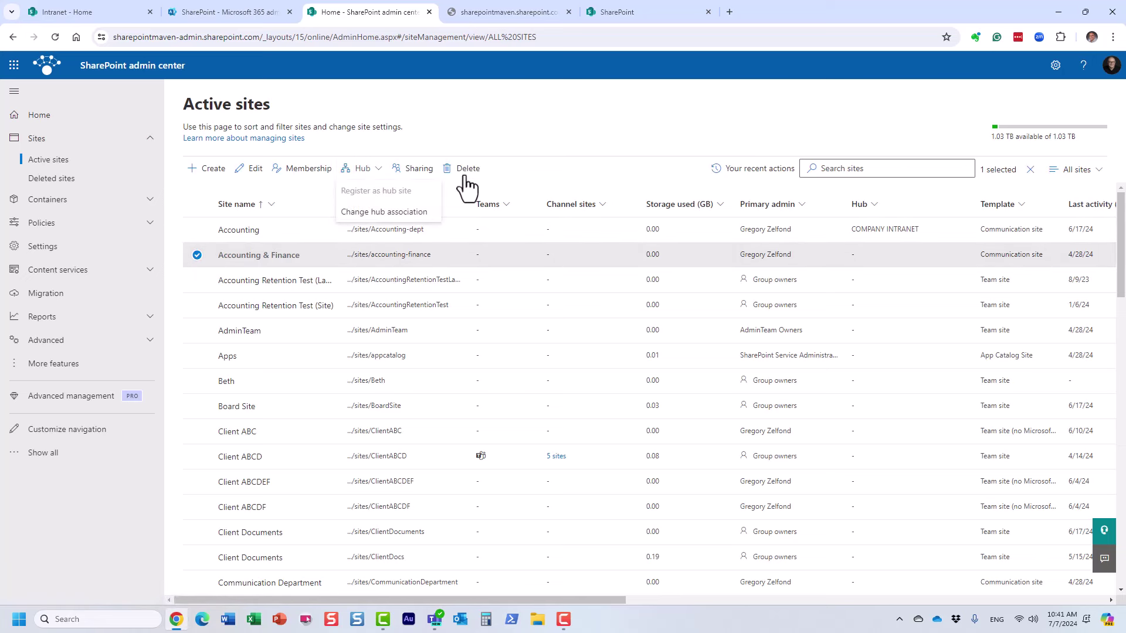
left_click(594, 140)
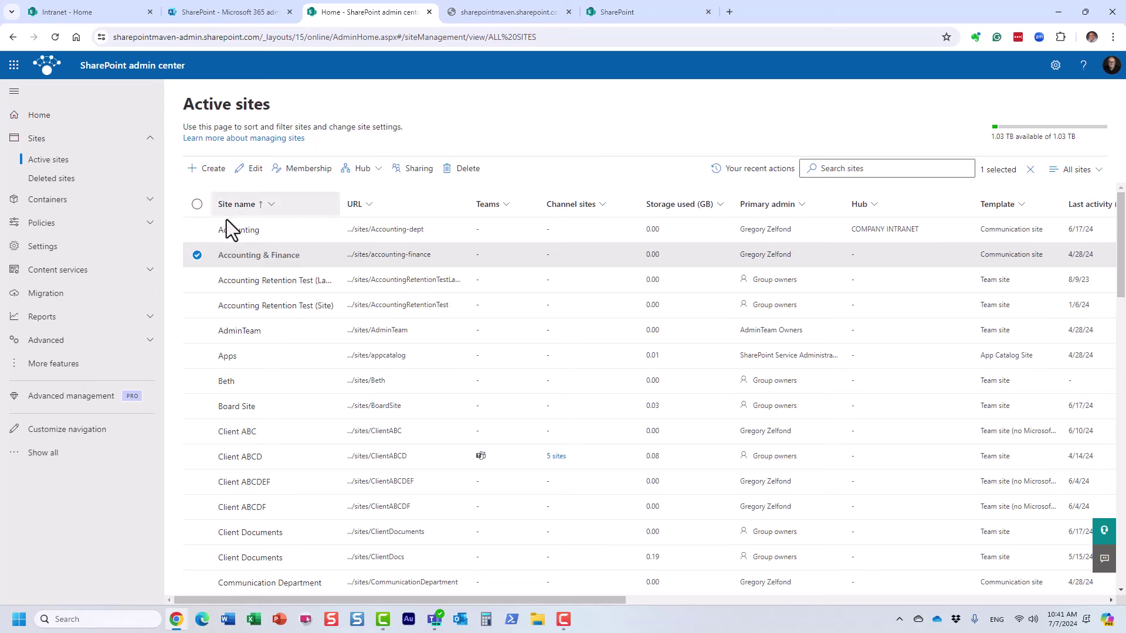
left_click(197, 256)
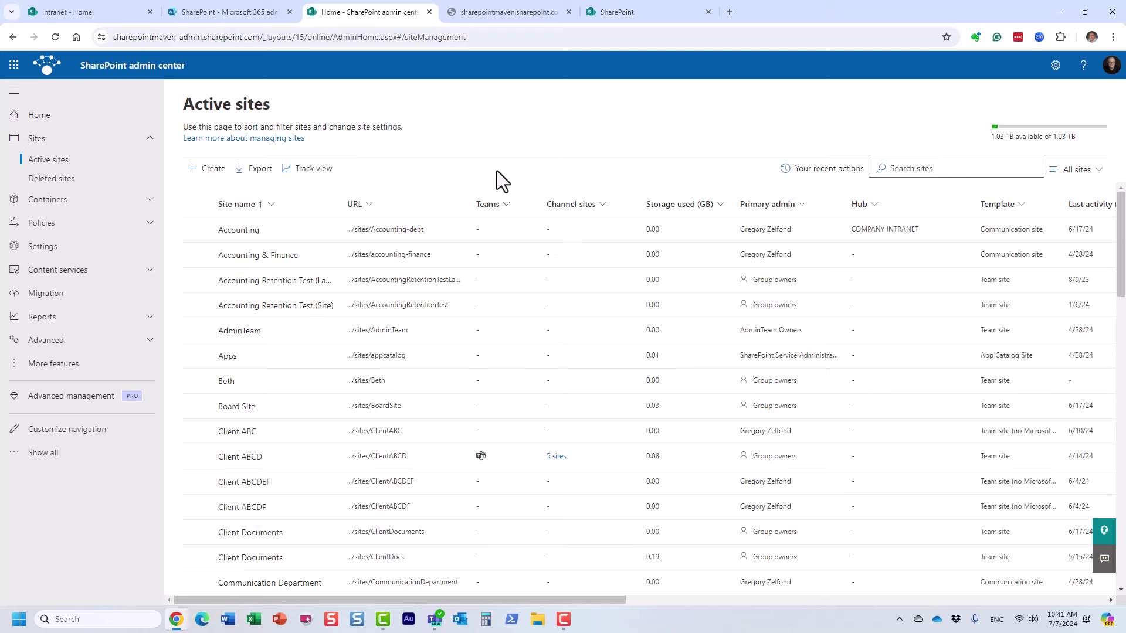
left_click(84, 13)
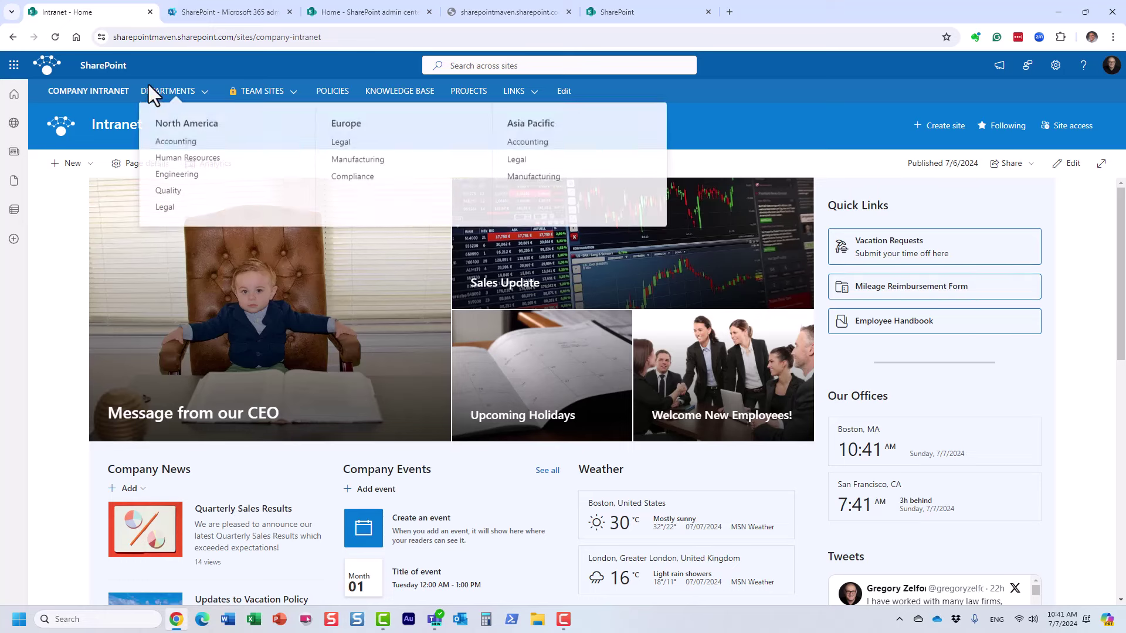
Open sharepointmaven.sharepoint.com/sites/companyintranet as the Company Intranet home in a separate tab.
mouse_move(513, 91)
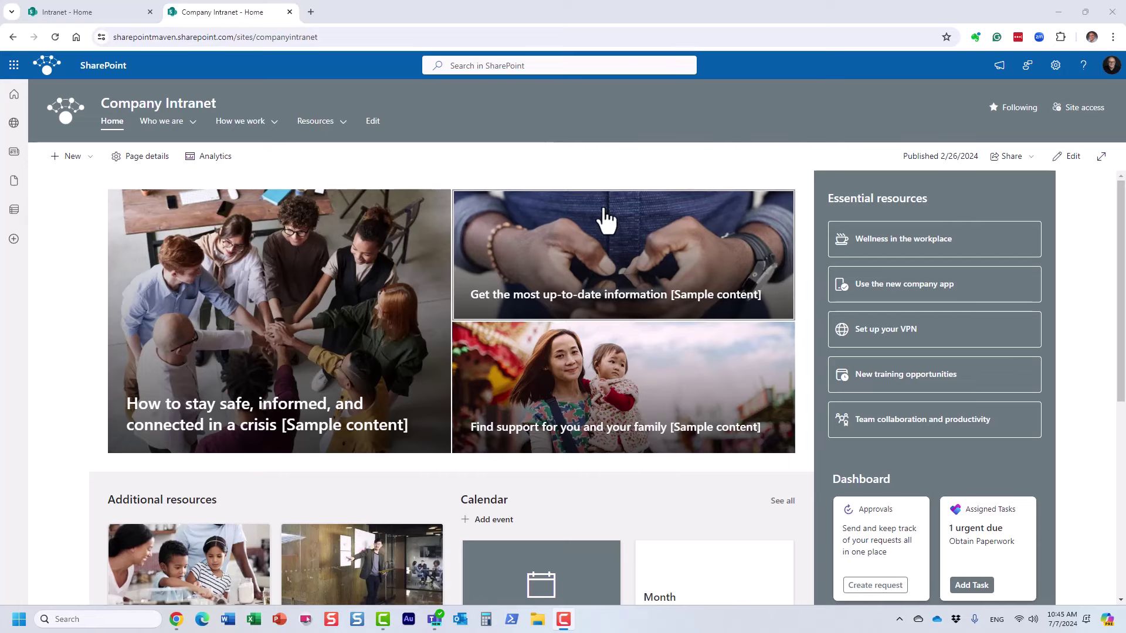
scroll(387, 302, "down", 1)
scroll(579, 276, "down", 4)
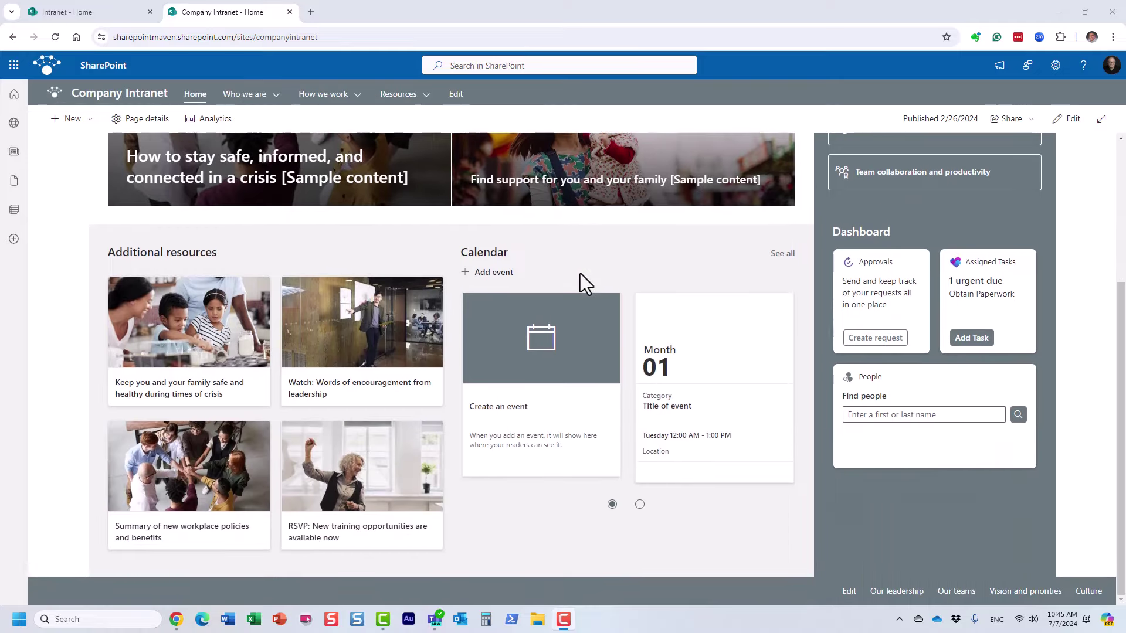
scroll(590, 262, "up", 3)
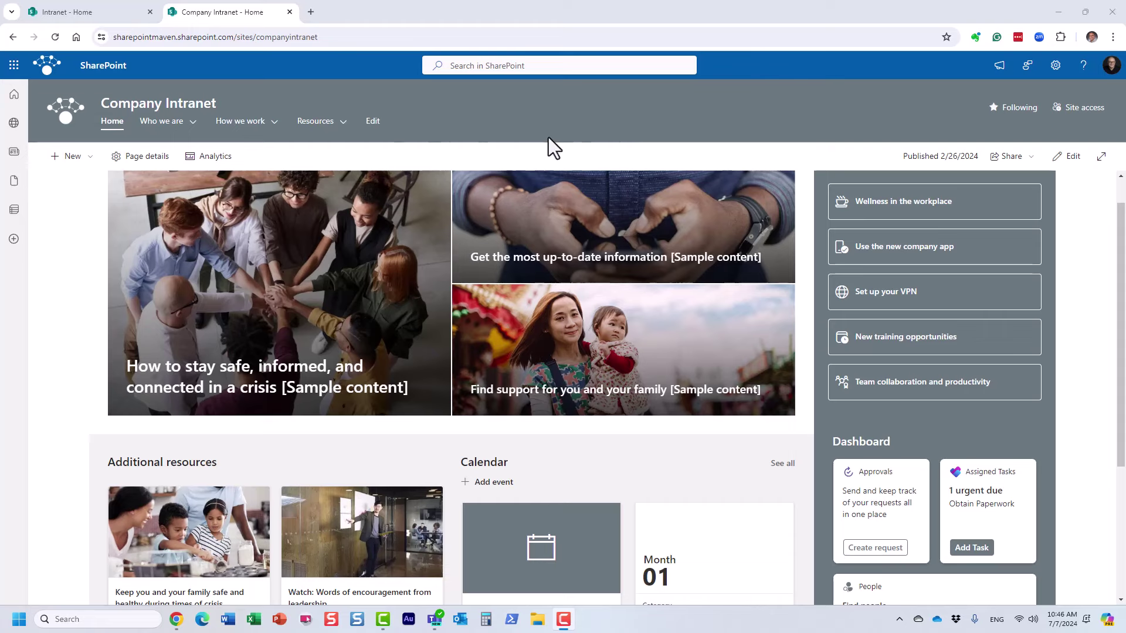
Select the site address, leave it unchanged, and show the Microsoft 365 apps list.
left_click(275, 37)
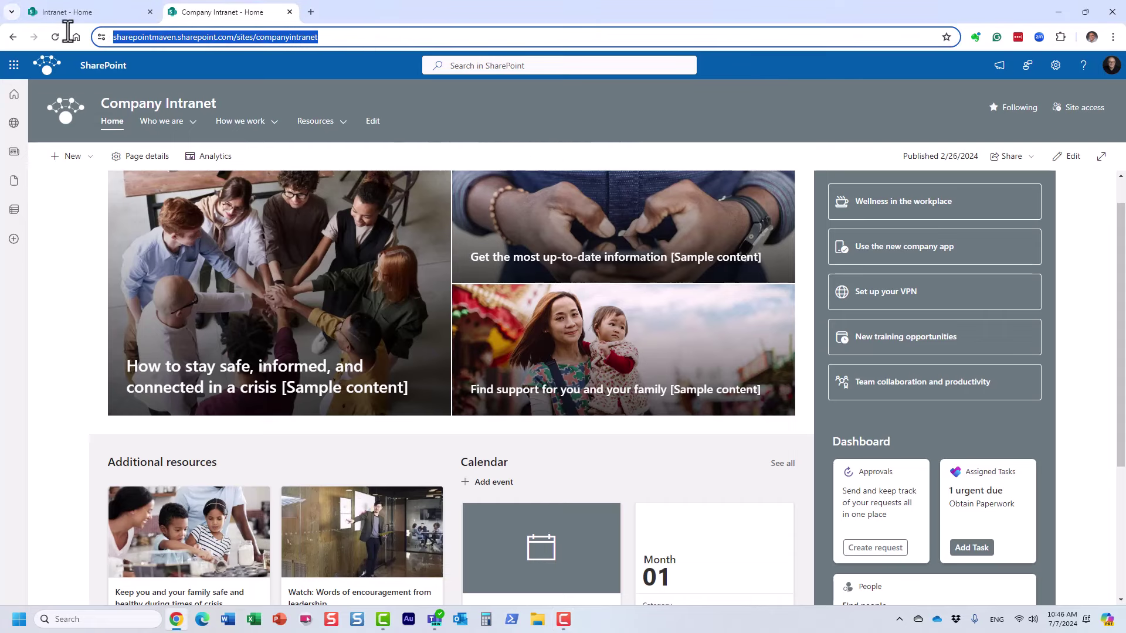
left_click(636, 120)
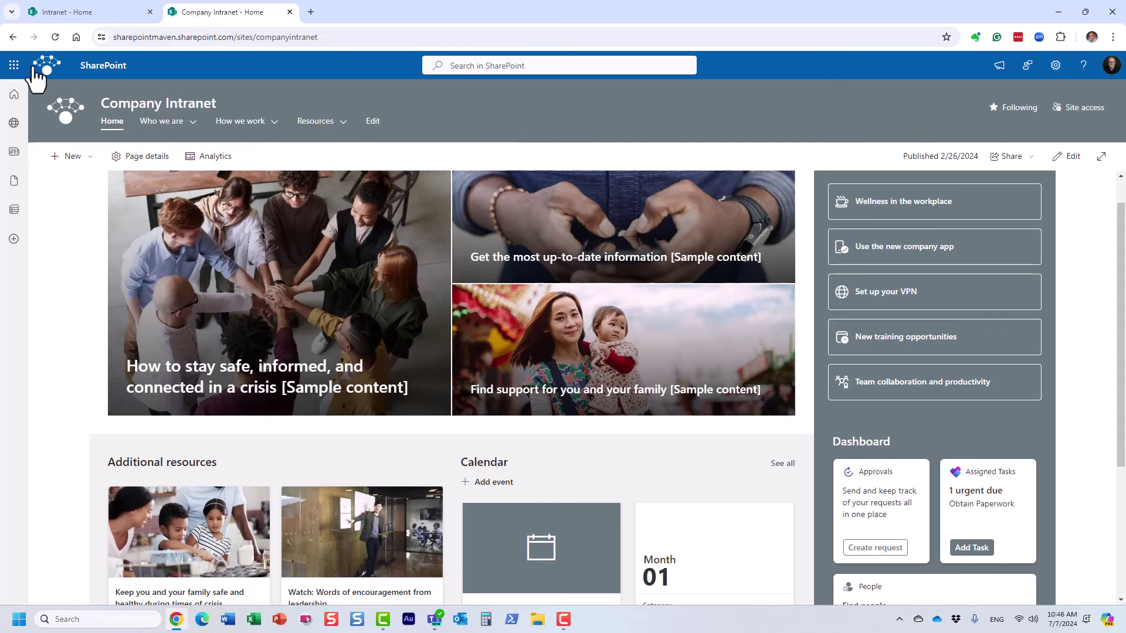
left_click(14, 65)
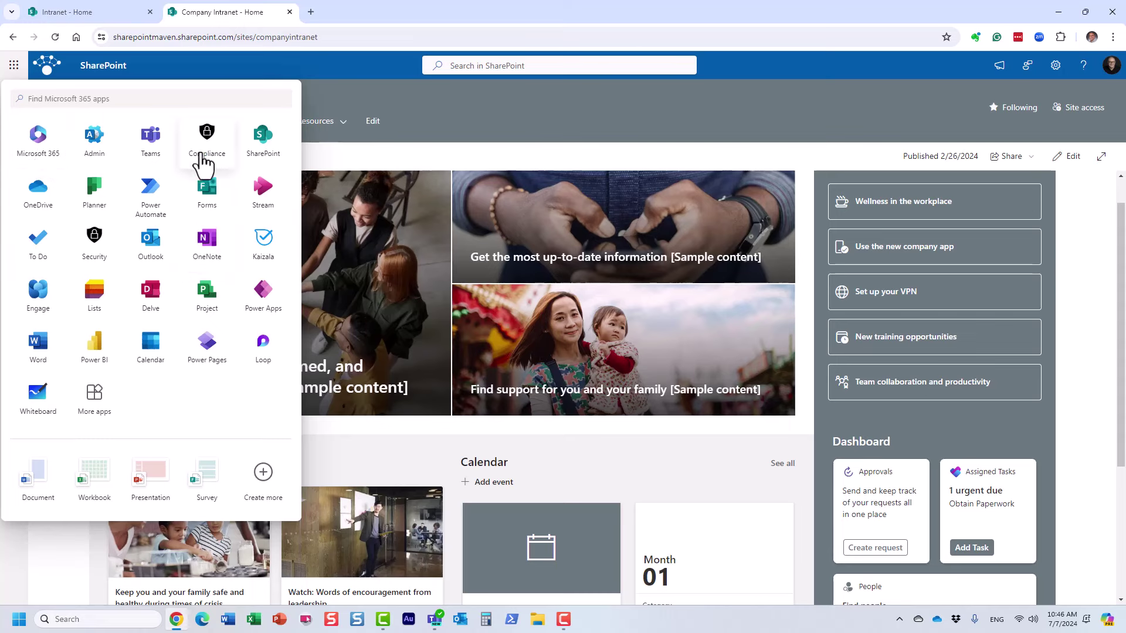
Reach the SharePoint admin center via Admin and Show all, then open Settings > Home sites.
left_click(95, 151)
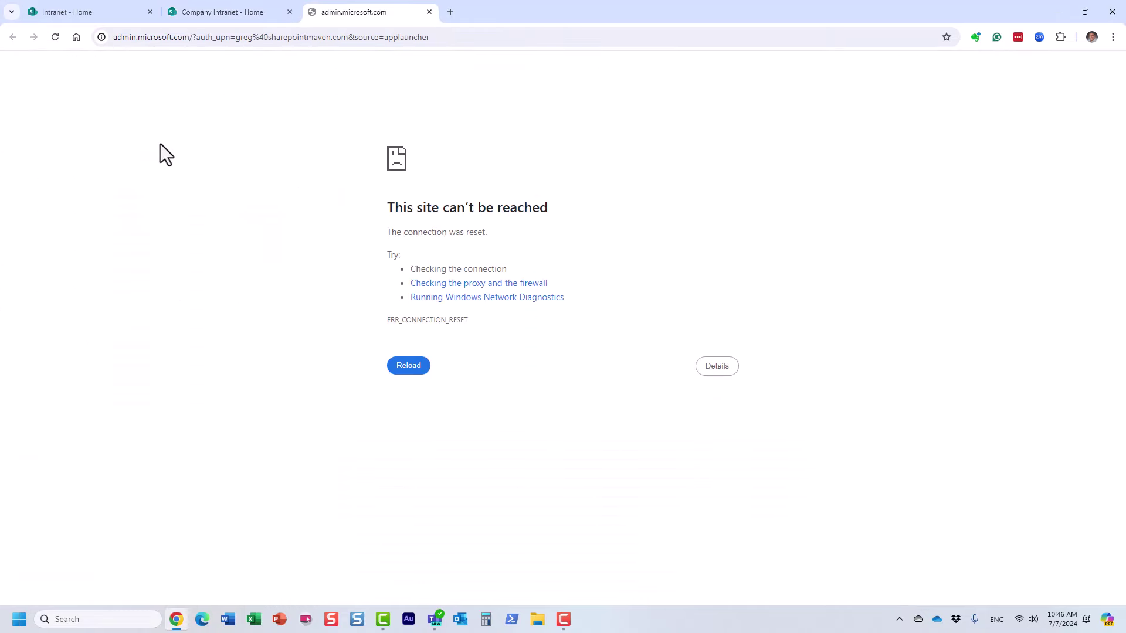
left_click(55, 37)
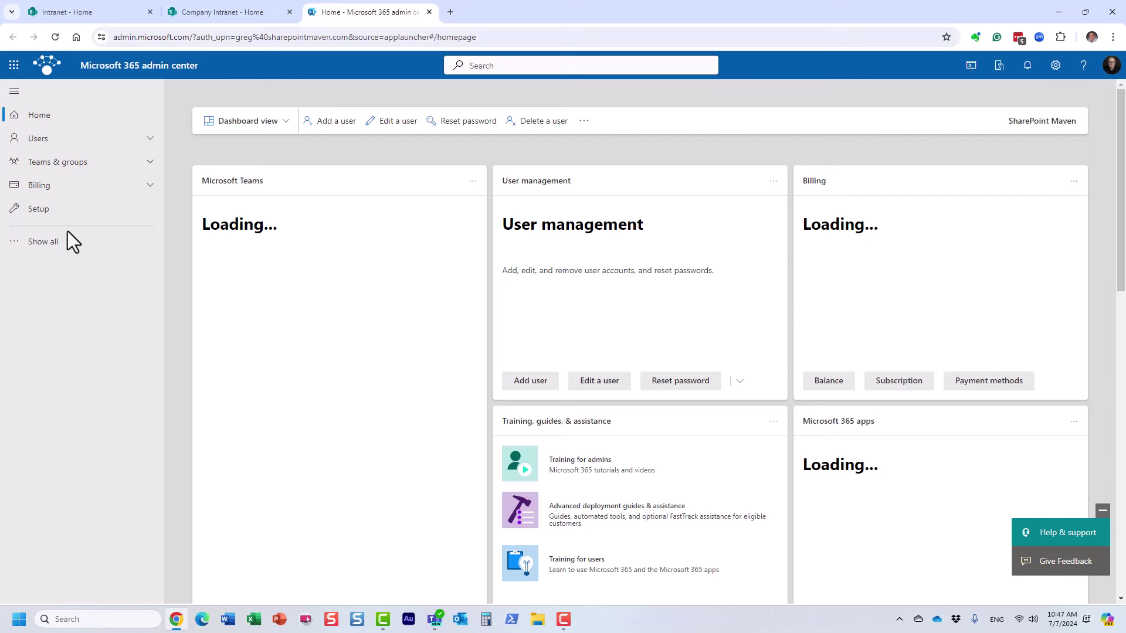
left_click(68, 232)
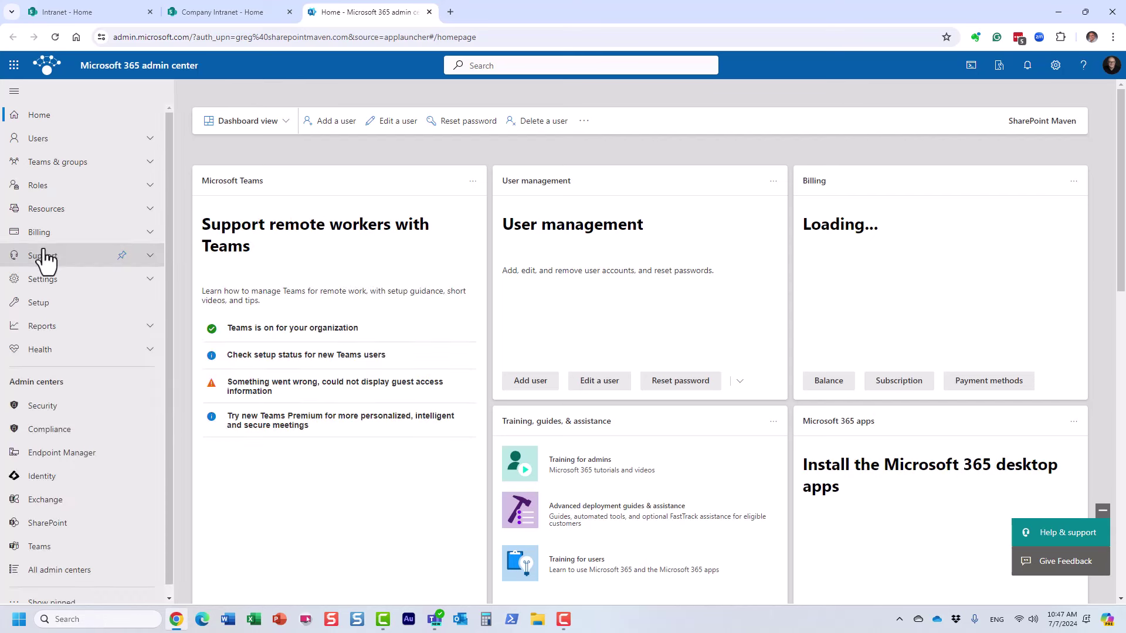
left_click(62, 528)
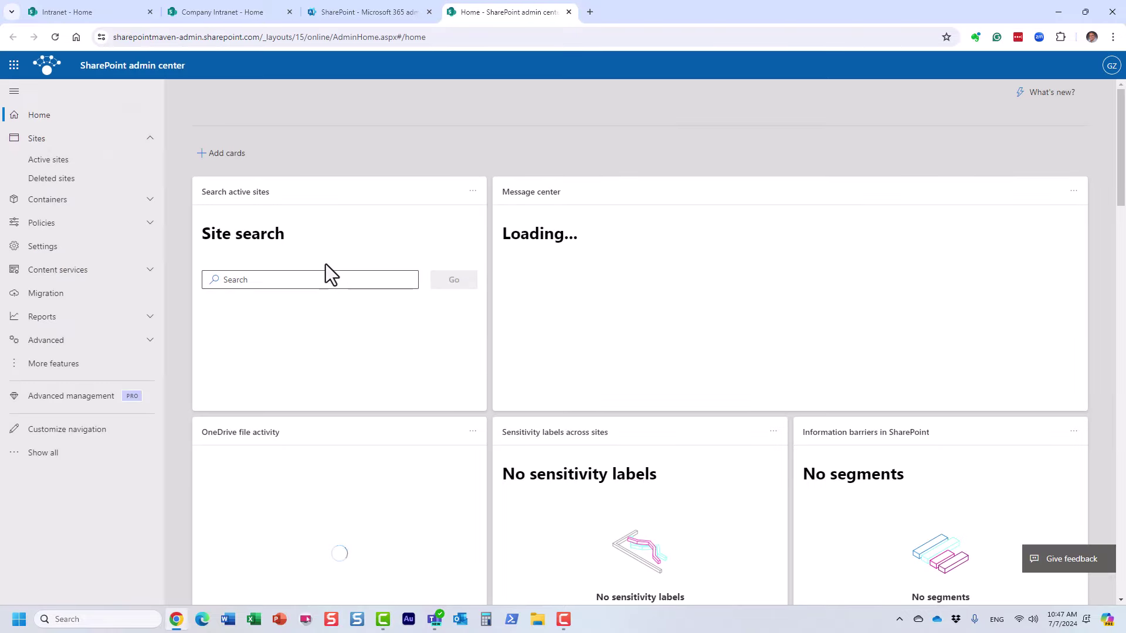
left_click(47, 250)
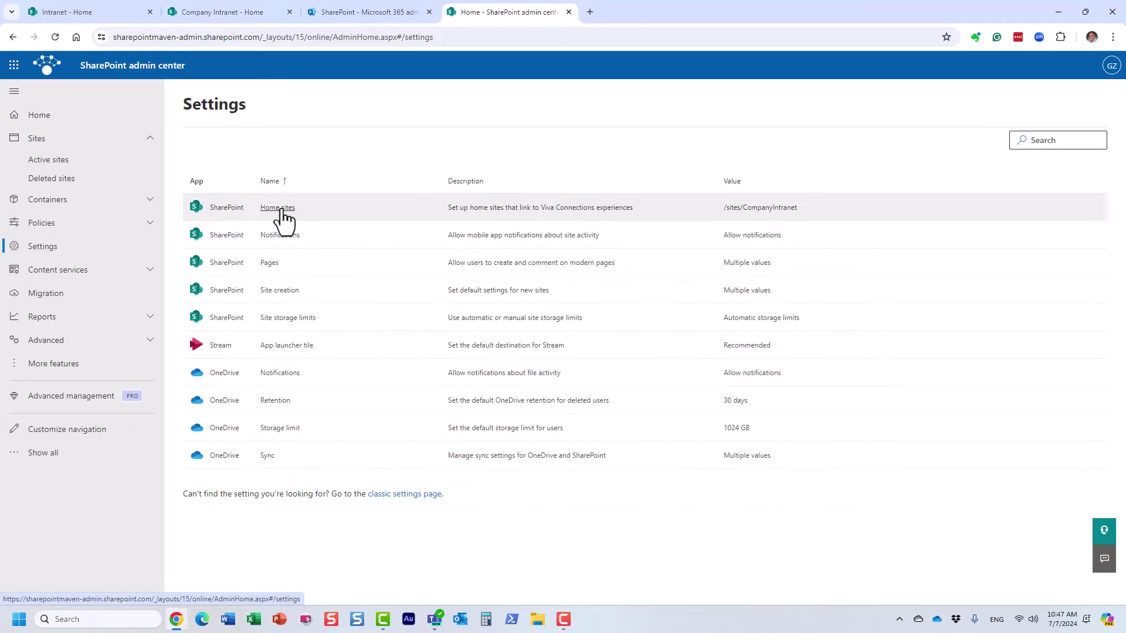
left_click(280, 211)
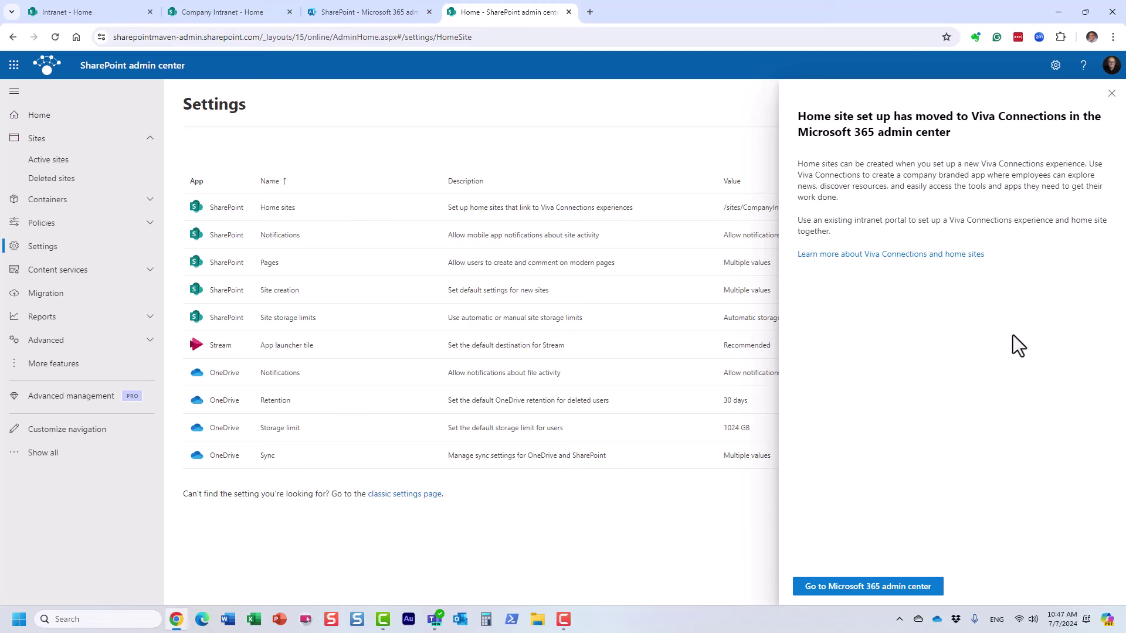
Confirm in the Microsoft 365 admin center that Company Intranet is the Viva Connections home site, then return to it.
left_click(878, 588)
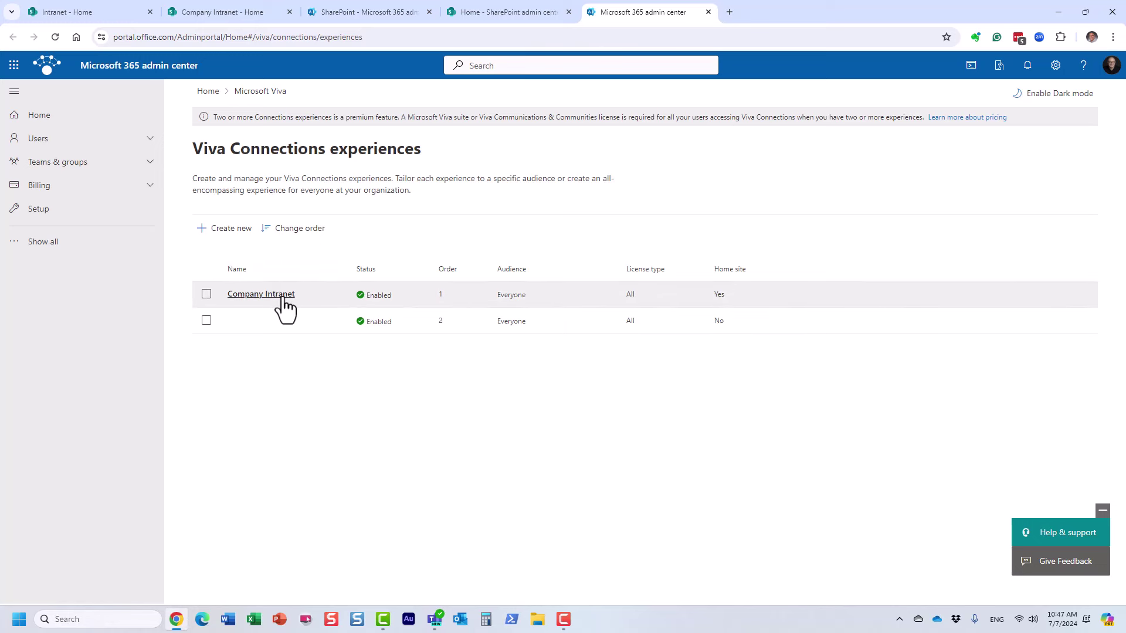
left_click(302, 297)
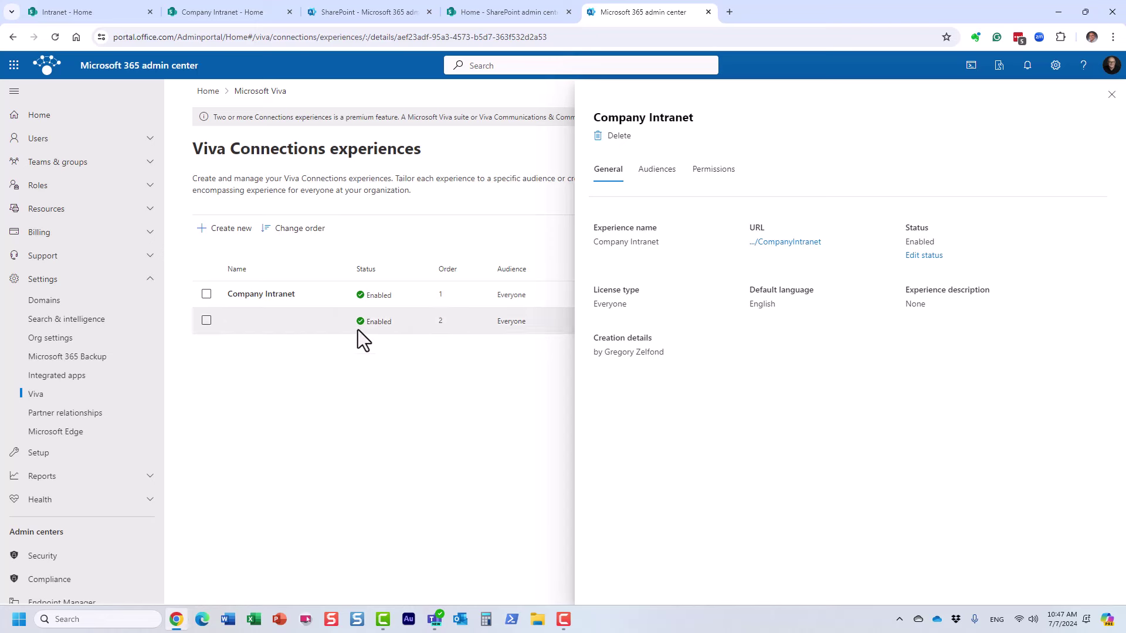
left_click(1111, 95)
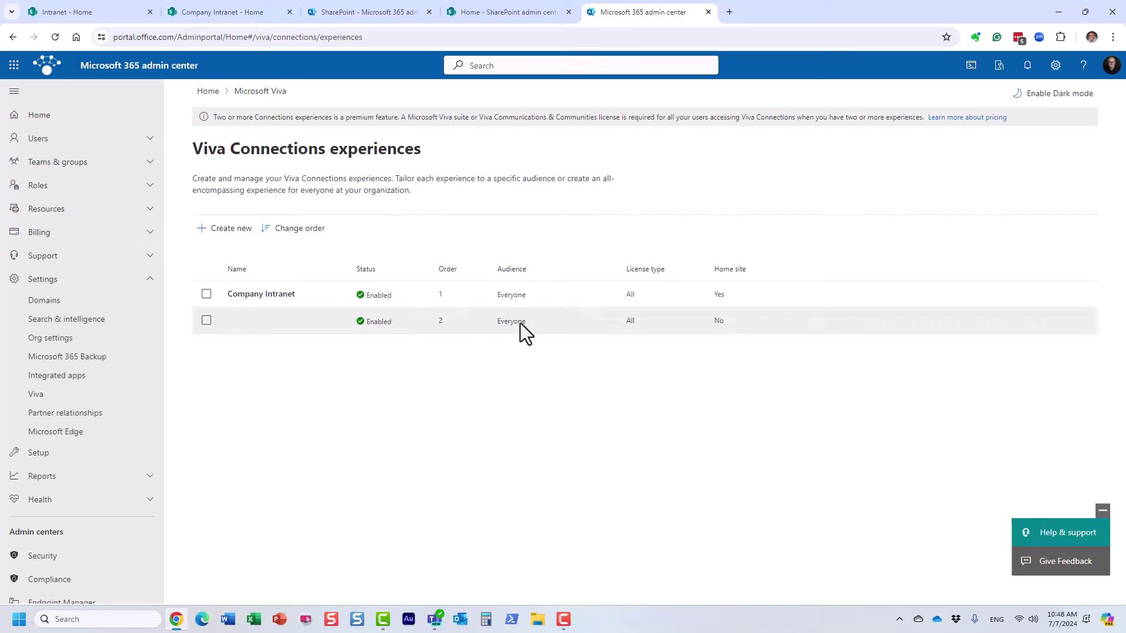
left_click(234, 12)
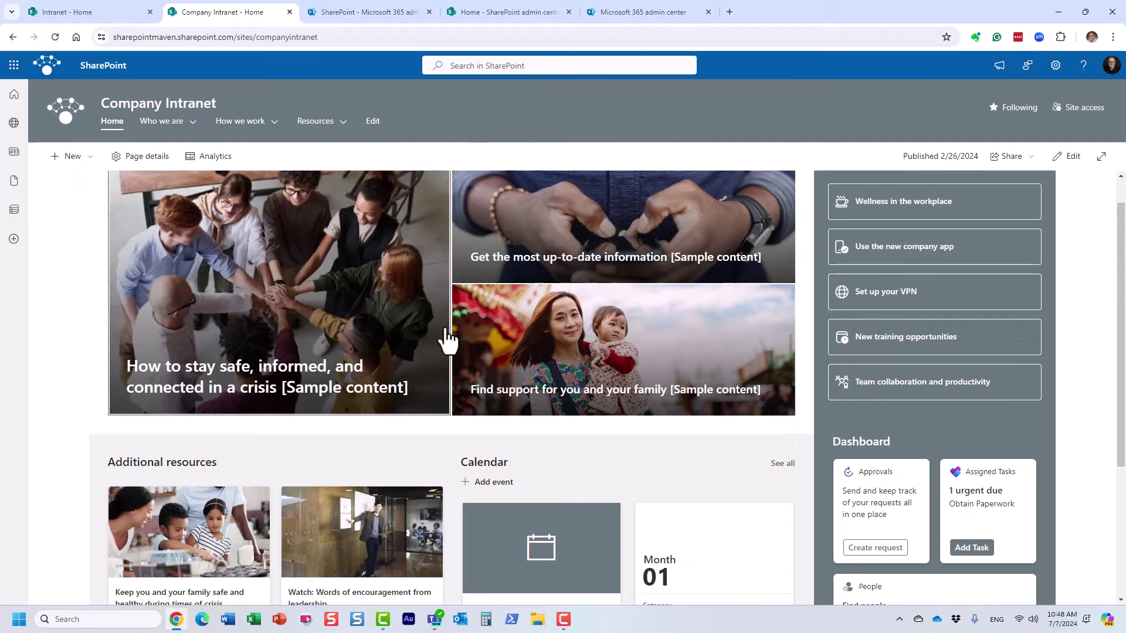
Switch to the Microsoft Teams desktop app showing the HR Team General channel.
left_click(437, 620)
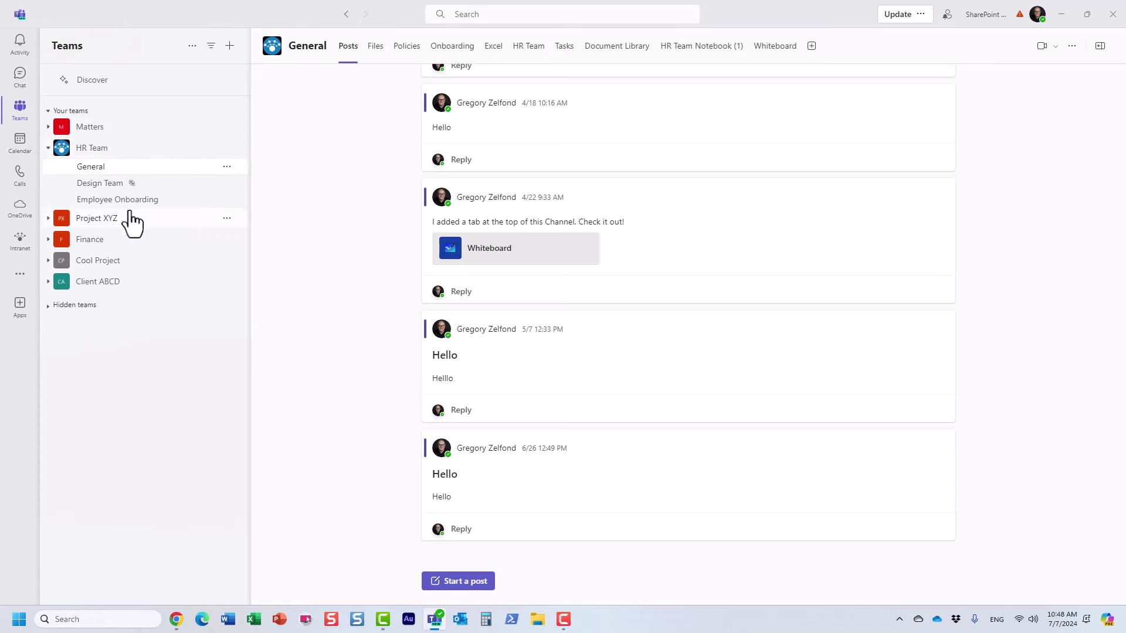
left_click(22, 253)
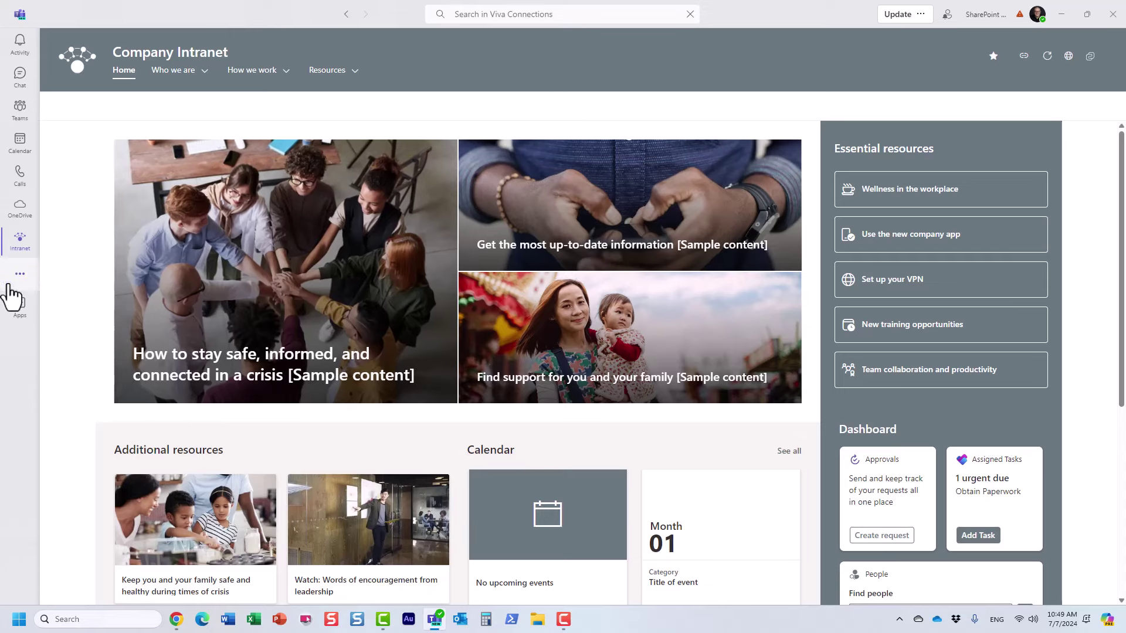
left_click(19, 240)
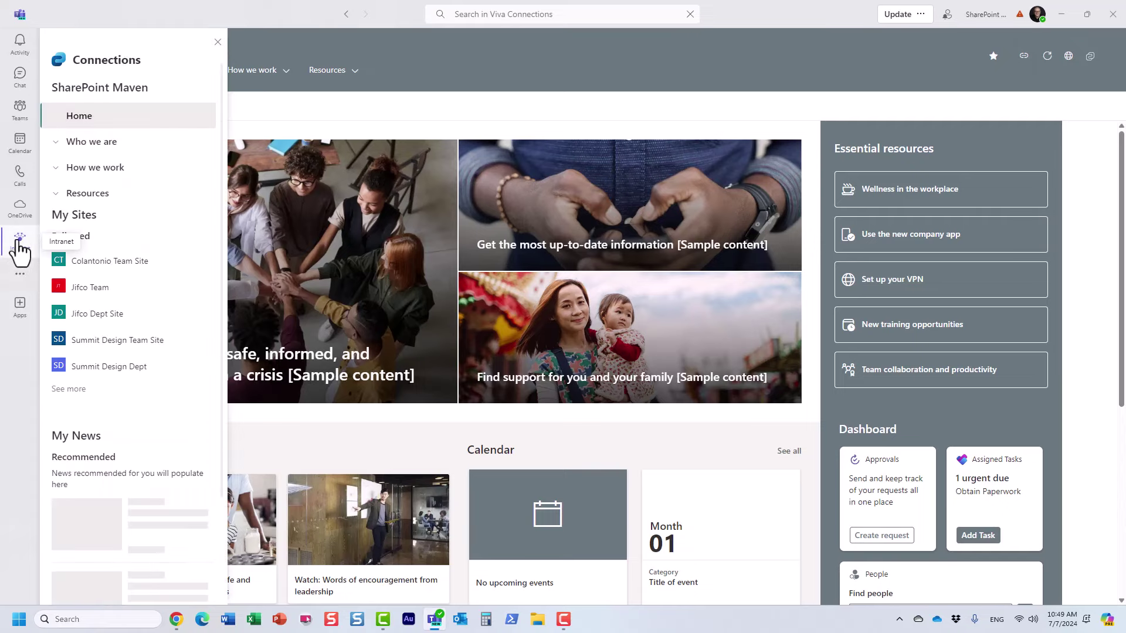
left_click(19, 241)
left_click(20, 242)
left_click(20, 245)
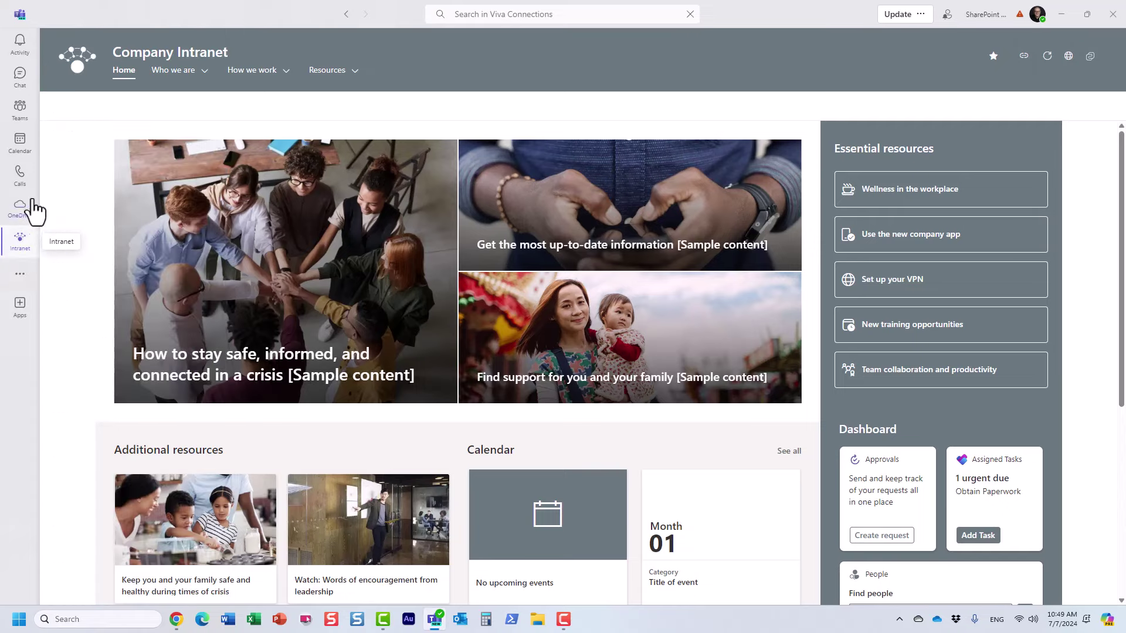
left_click(16, 115)
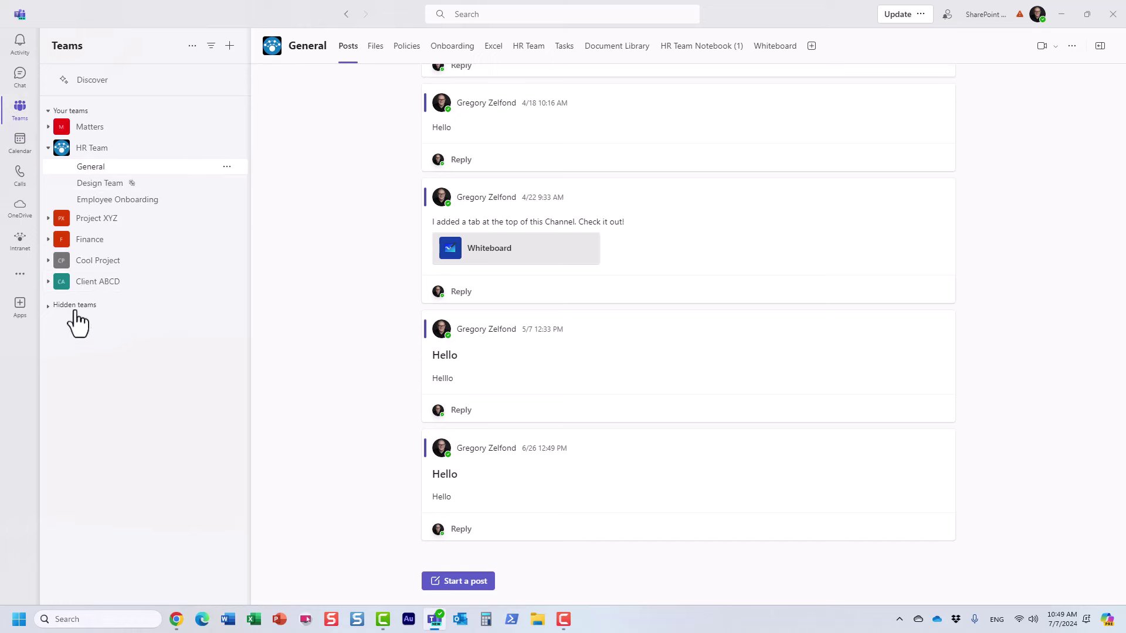
Open the Company Intranet through the Intranet app in the Teams left rail.
left_click(22, 241)
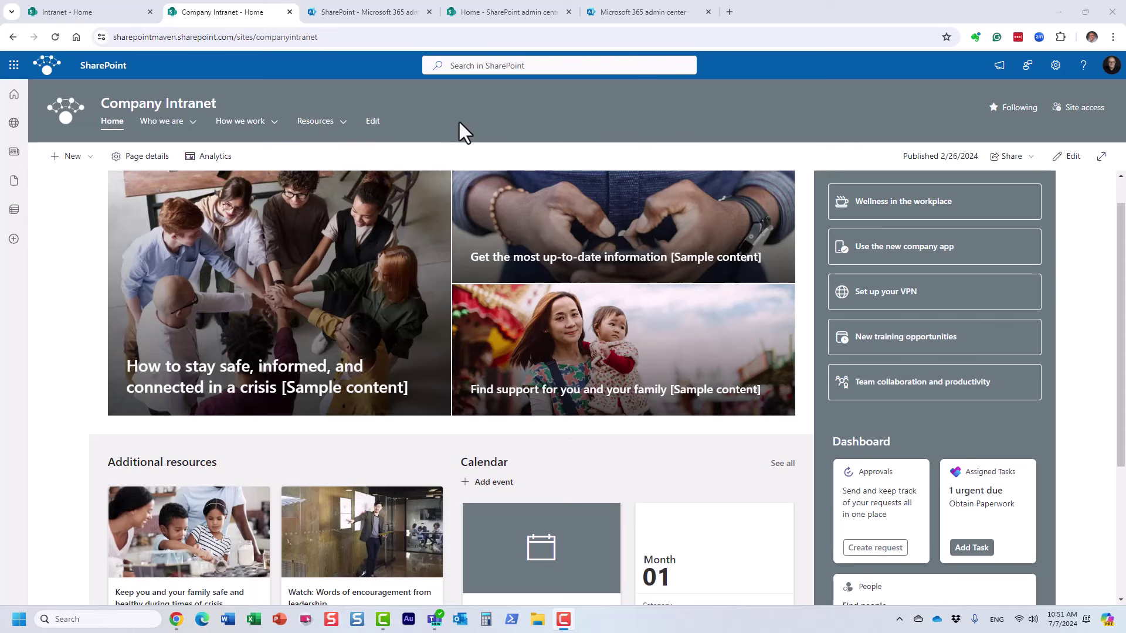
Select the sites/companyintranet part of the site's address in the browser.
left_click_drag(324, 37, 238, 37)
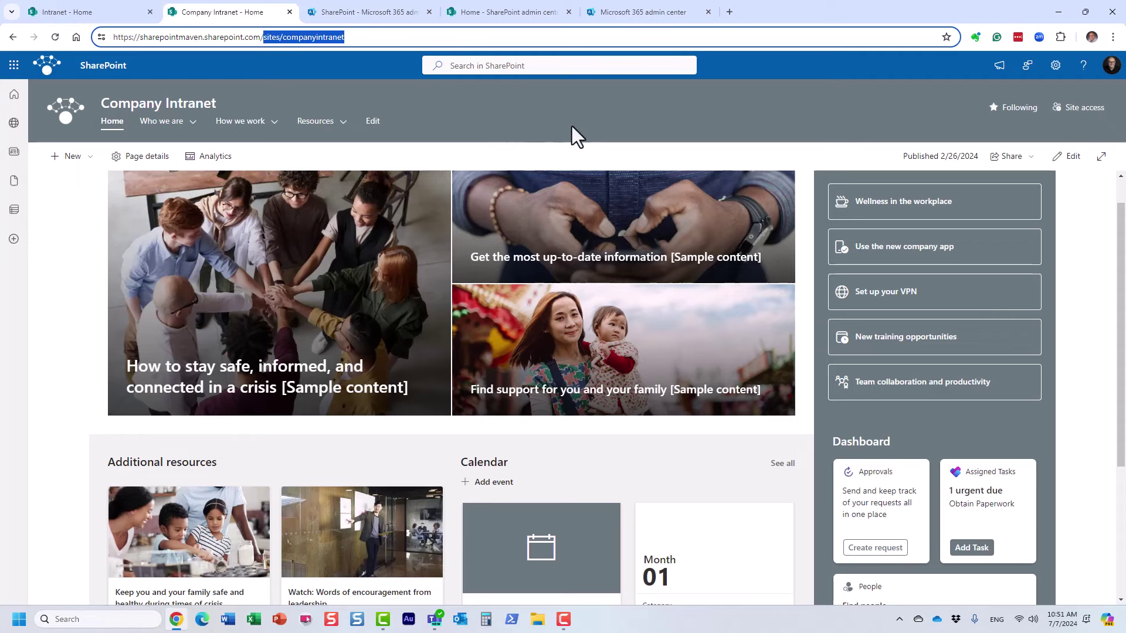
In SharePoint admin center, close the home site info panel and open Active sites.
left_click(504, 12)
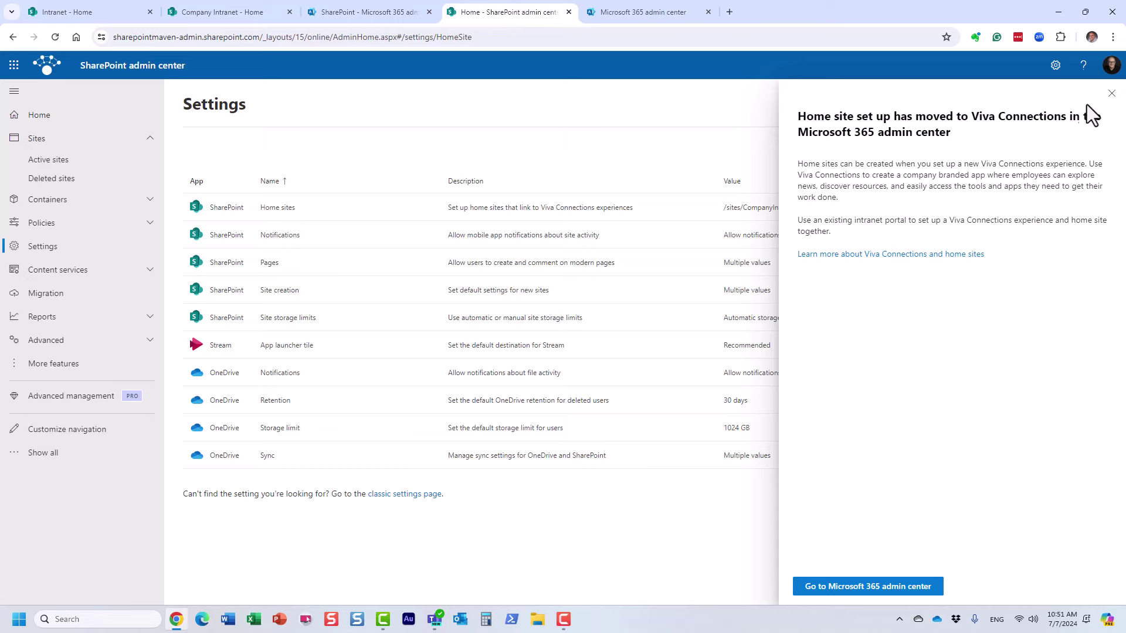
left_click(1112, 93)
left_click(46, 161)
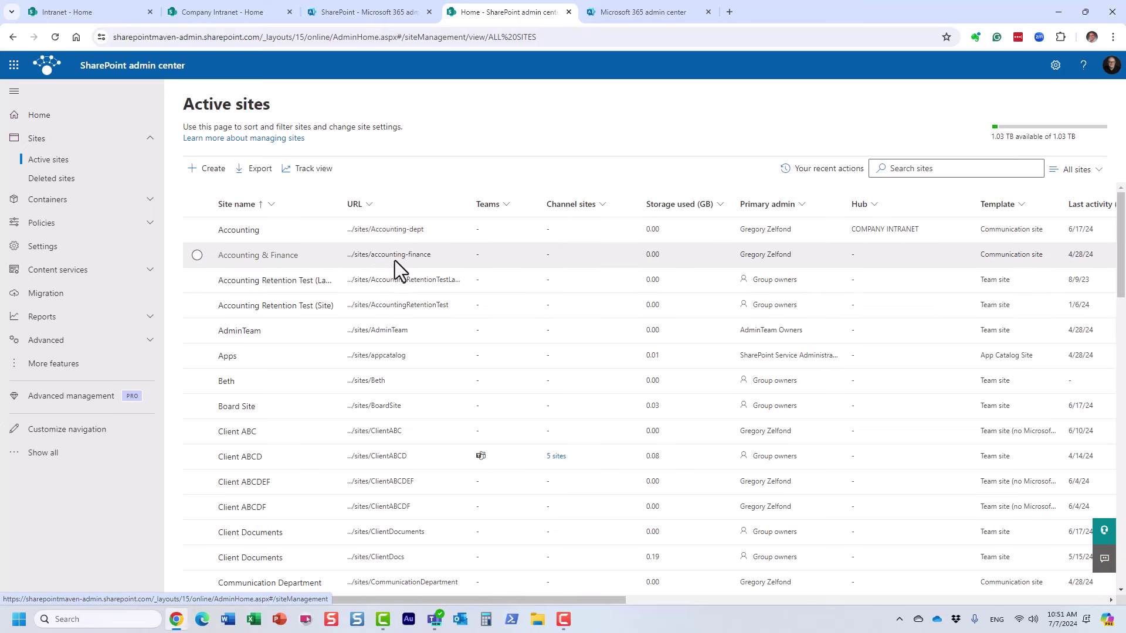
Scroll down to NewMainSite and widen the URL column to show its root address.
scroll(410, 335, "down", 2)
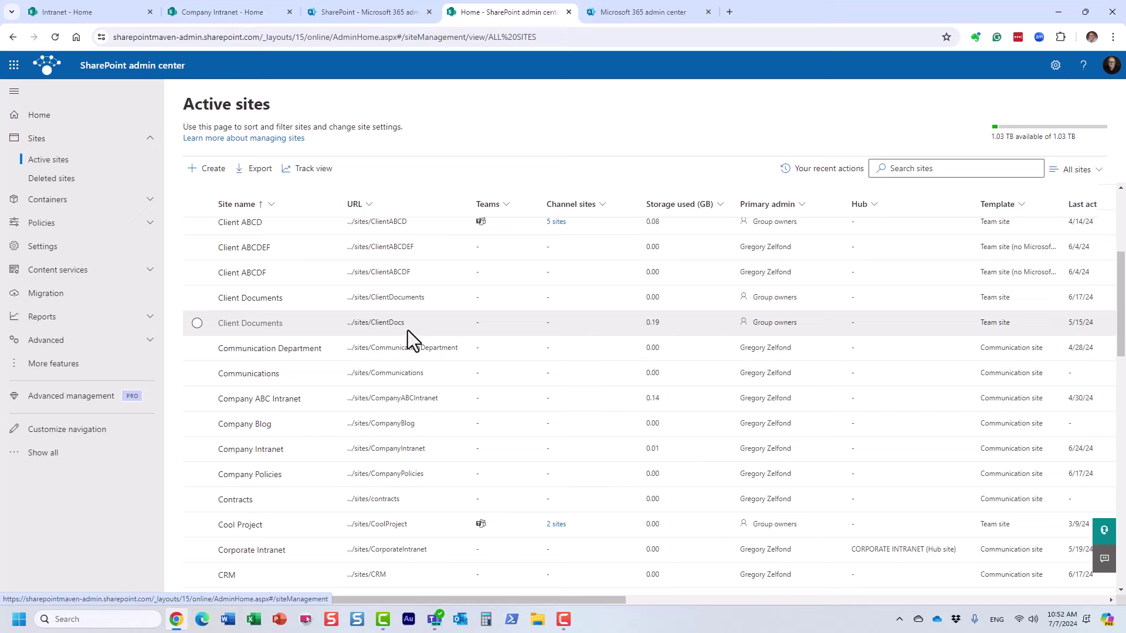
scroll(407, 331, "down", 6)
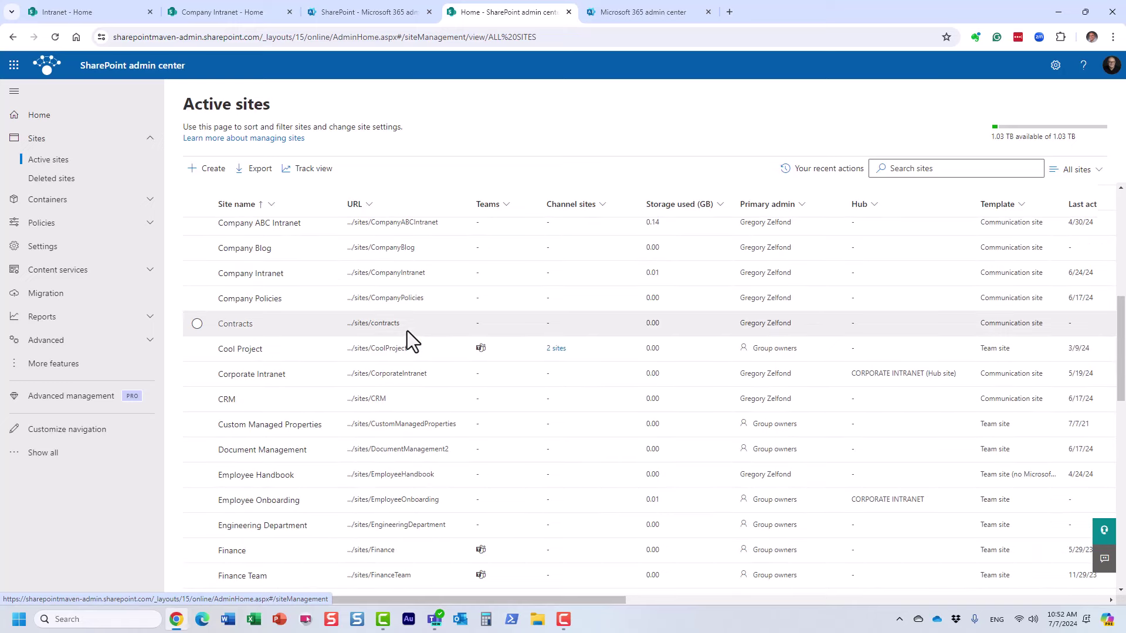
scroll(407, 330, "down", 4)
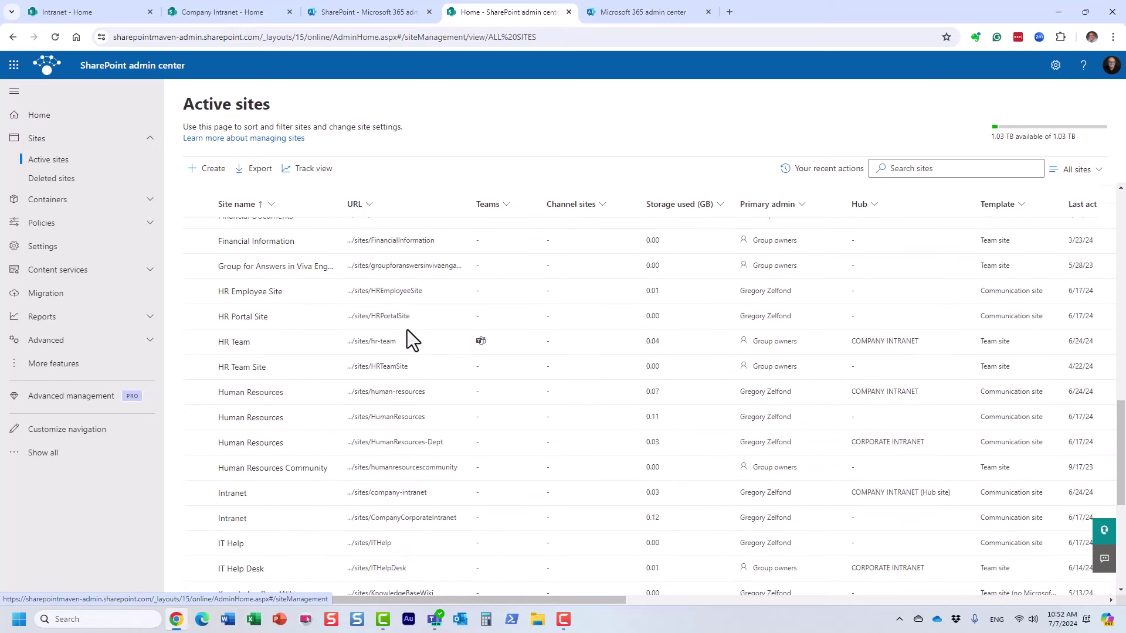
scroll(407, 330, "down", 5)
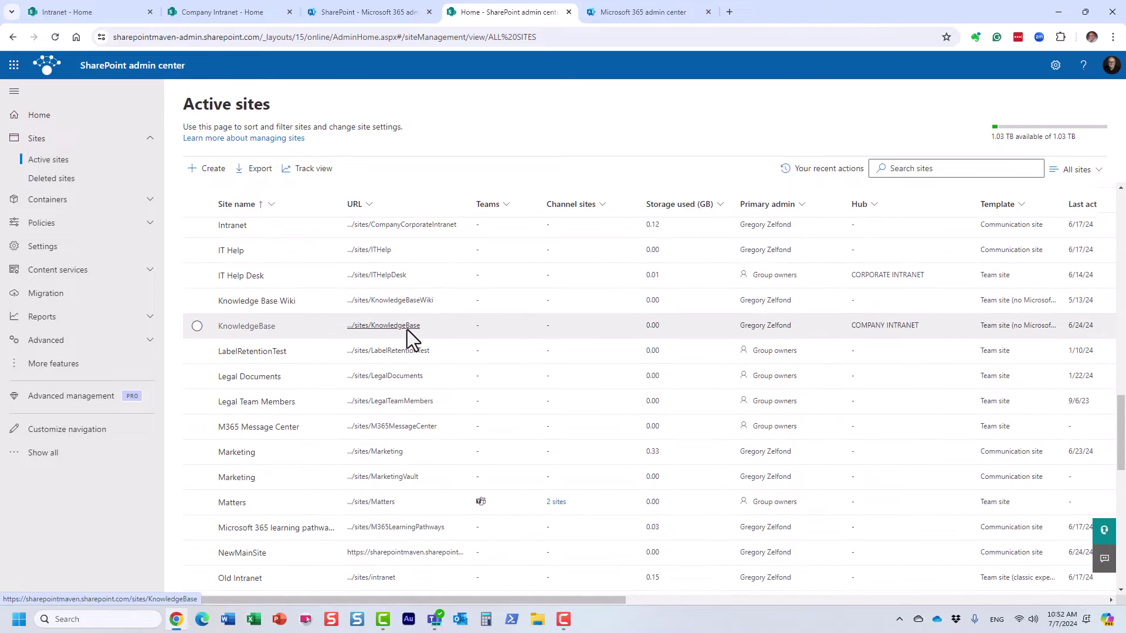
scroll(407, 329, "down", 3)
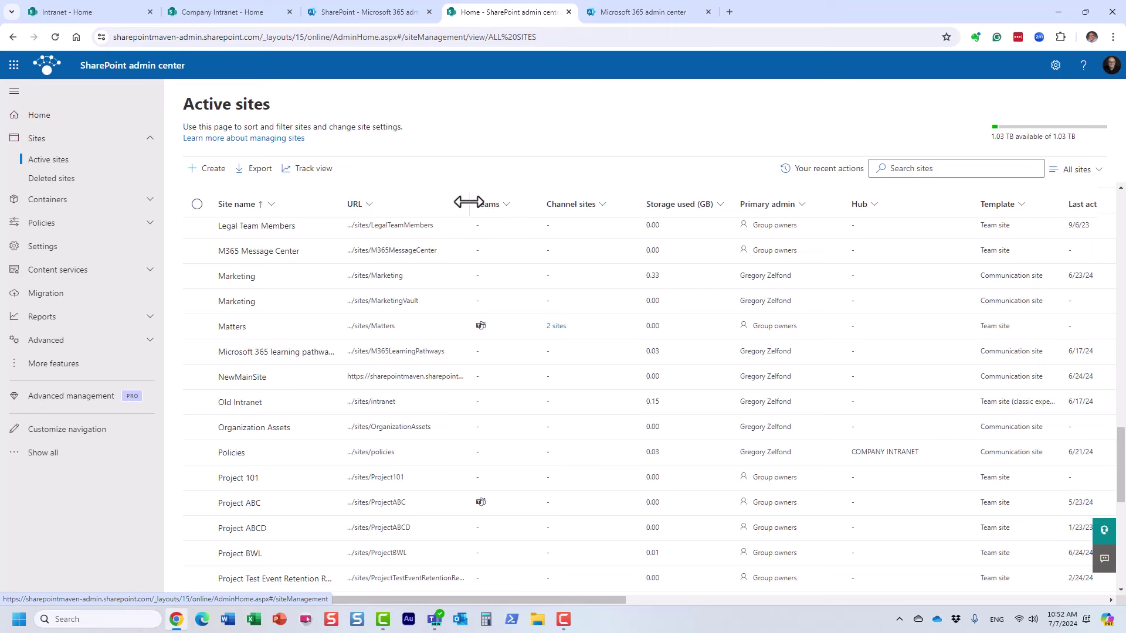
left_click_drag(468, 202, 583, 209)
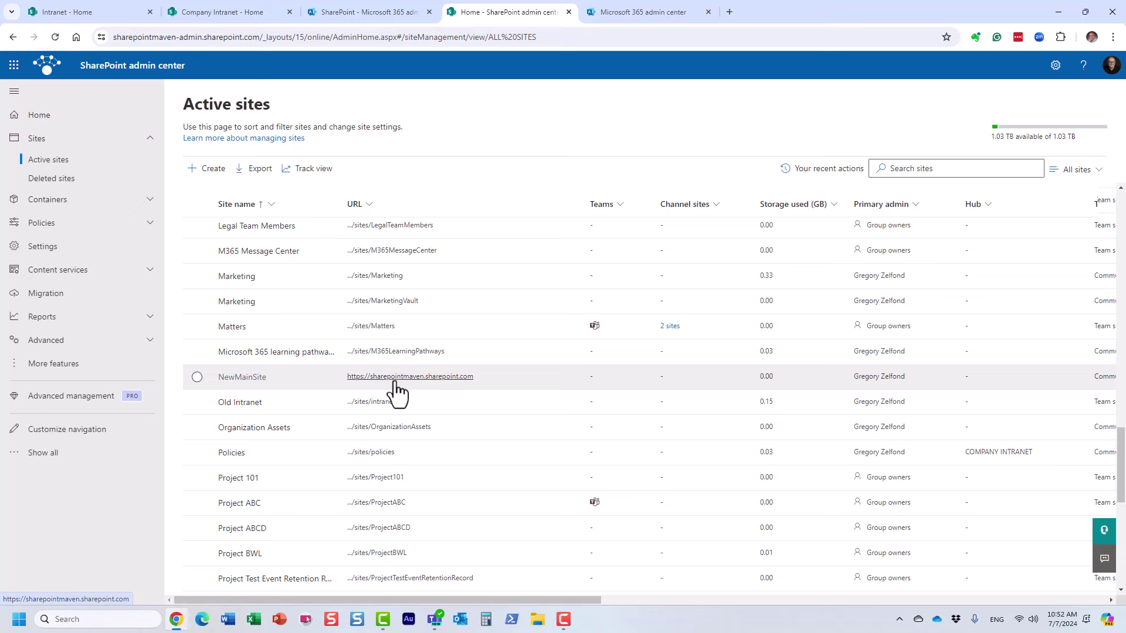
Open NewMainSite in a new tab and highlight the sharepointmaven tenant name and full root URL.
left_click(453, 379)
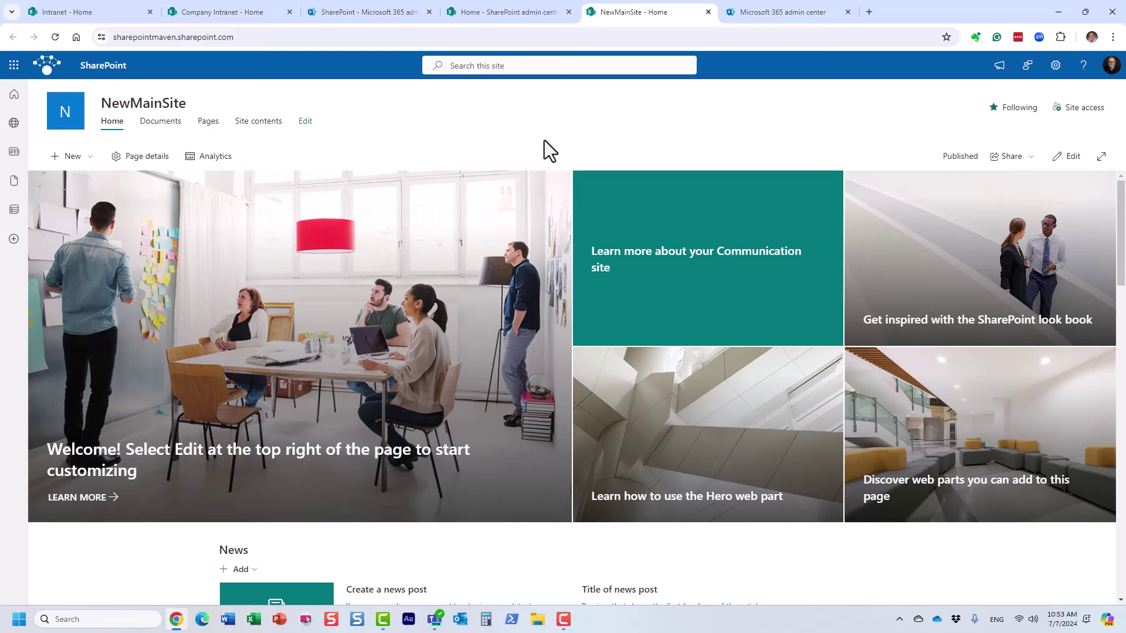
left_click(149, 37)
double_click(149, 37)
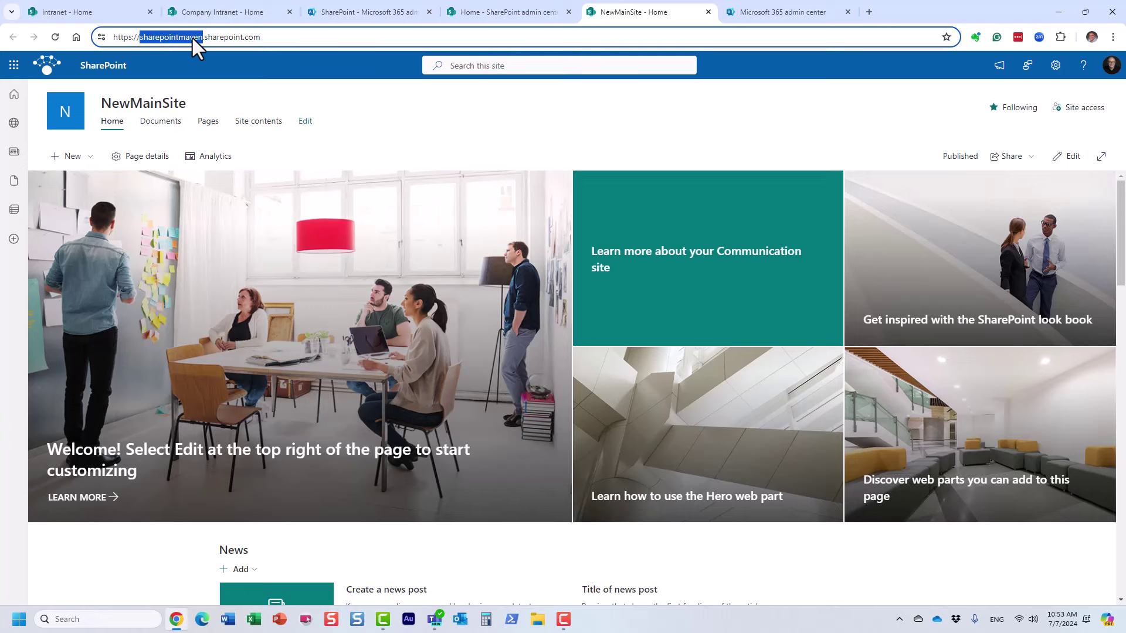
left_click_drag(282, 37, 72, 32)
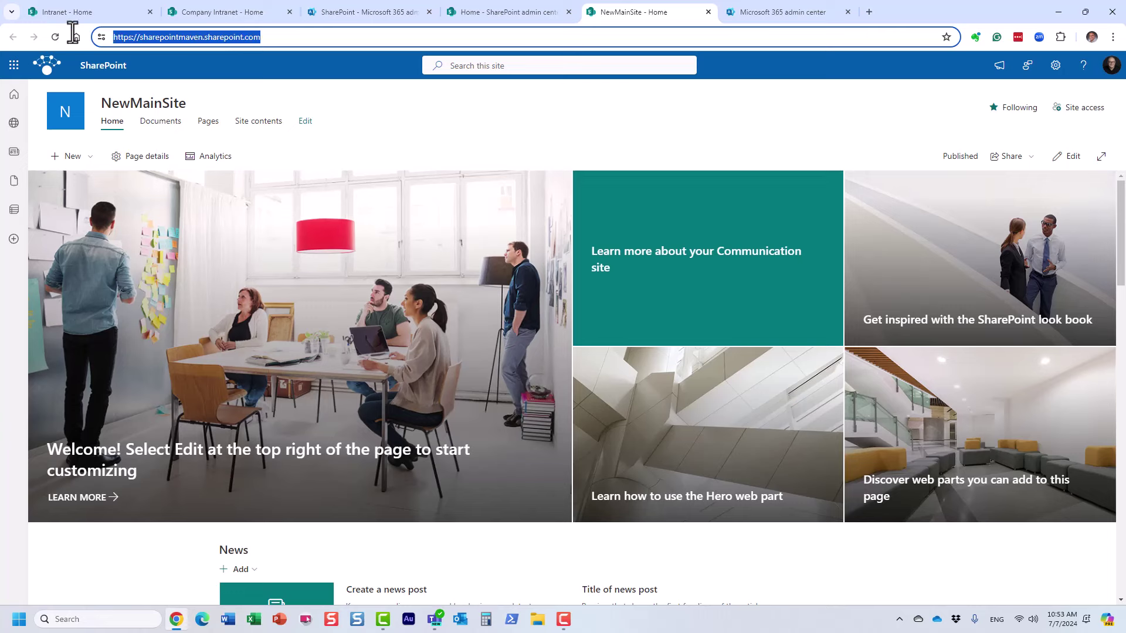
left_click(537, 119)
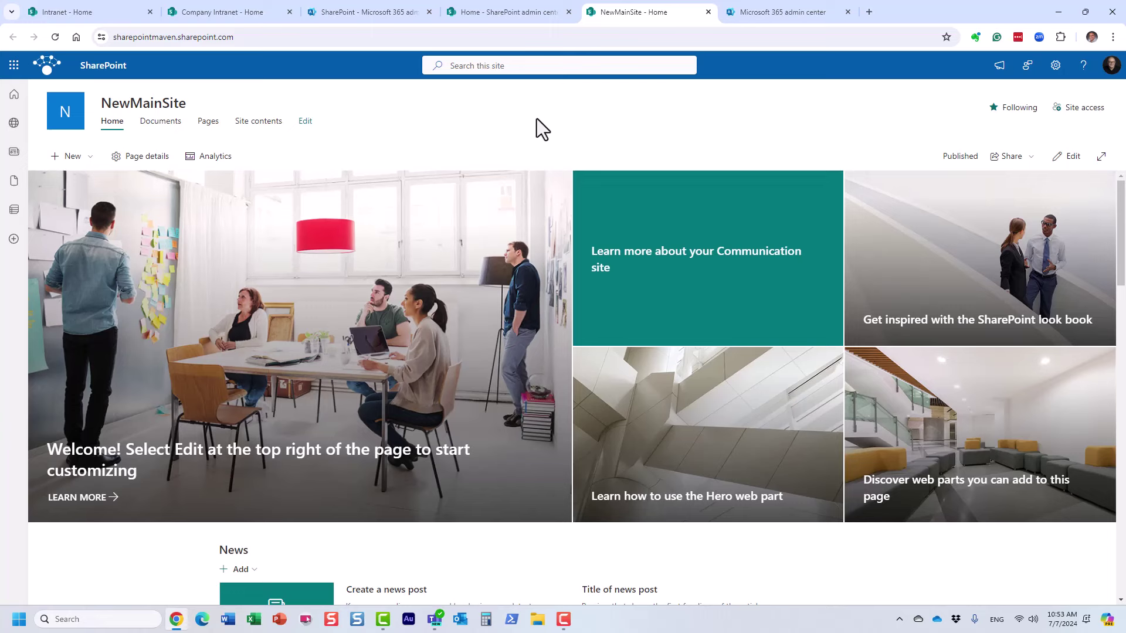
Close the NewMainSite details, open Human Resources from the Intranet, and highlight its sites/human-resources path.
left_click(520, 12)
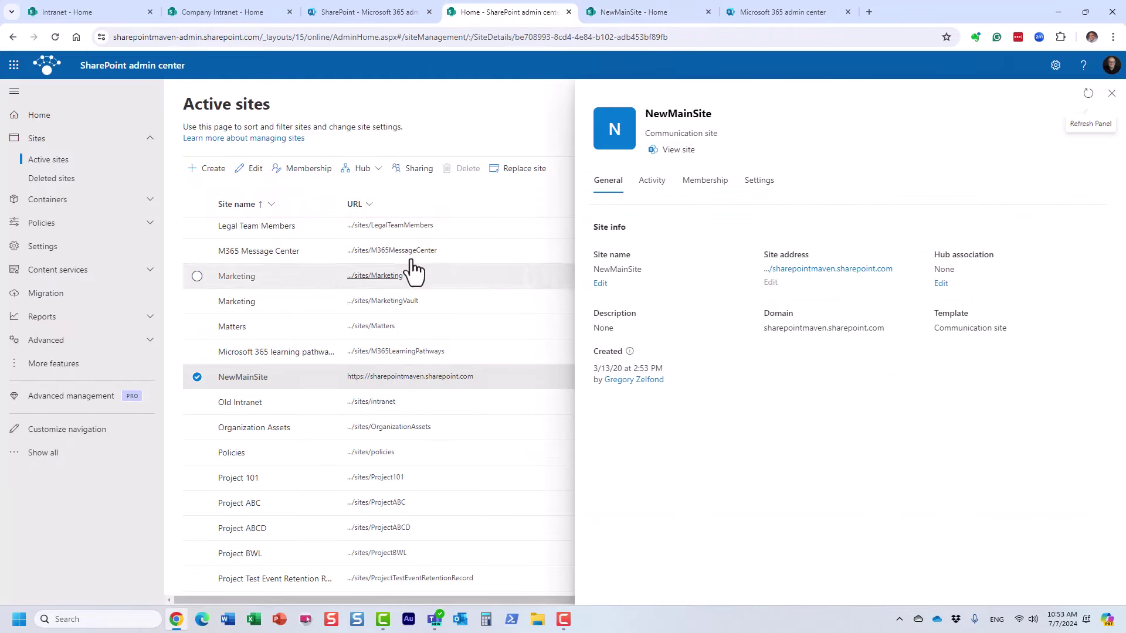
left_click(1112, 93)
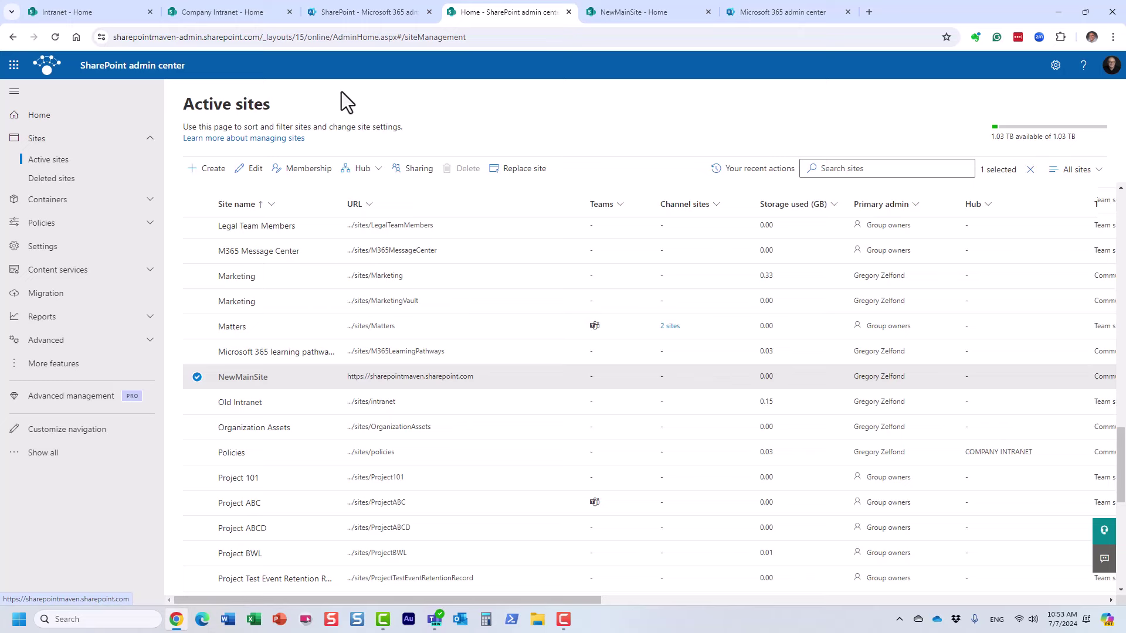
left_click(110, 13)
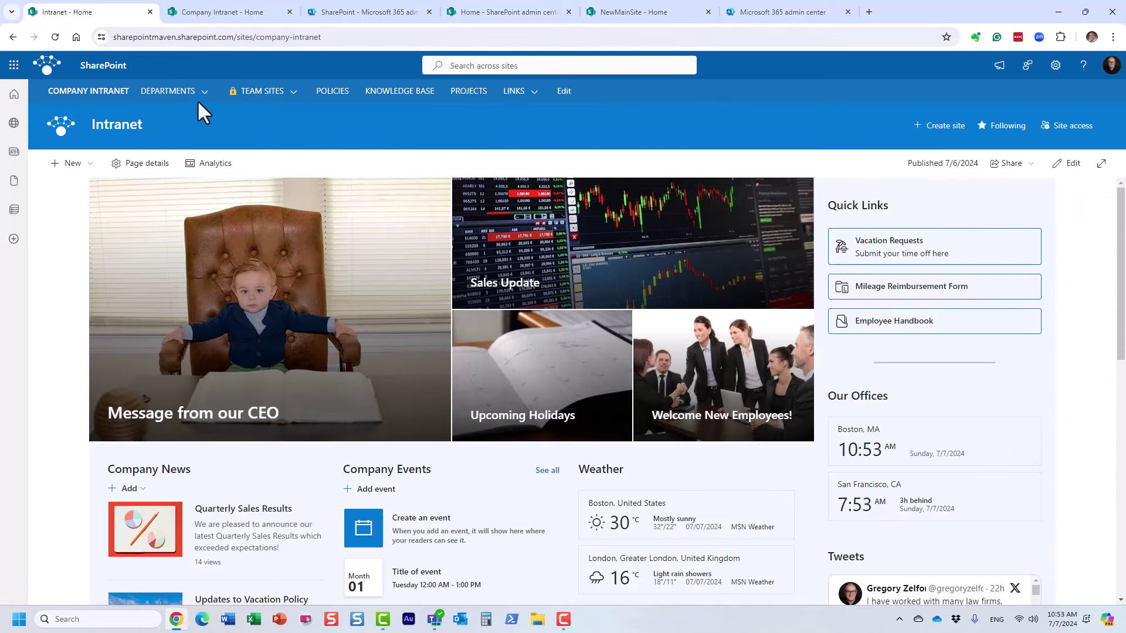
mouse_move(197, 94)
left_click(214, 159)
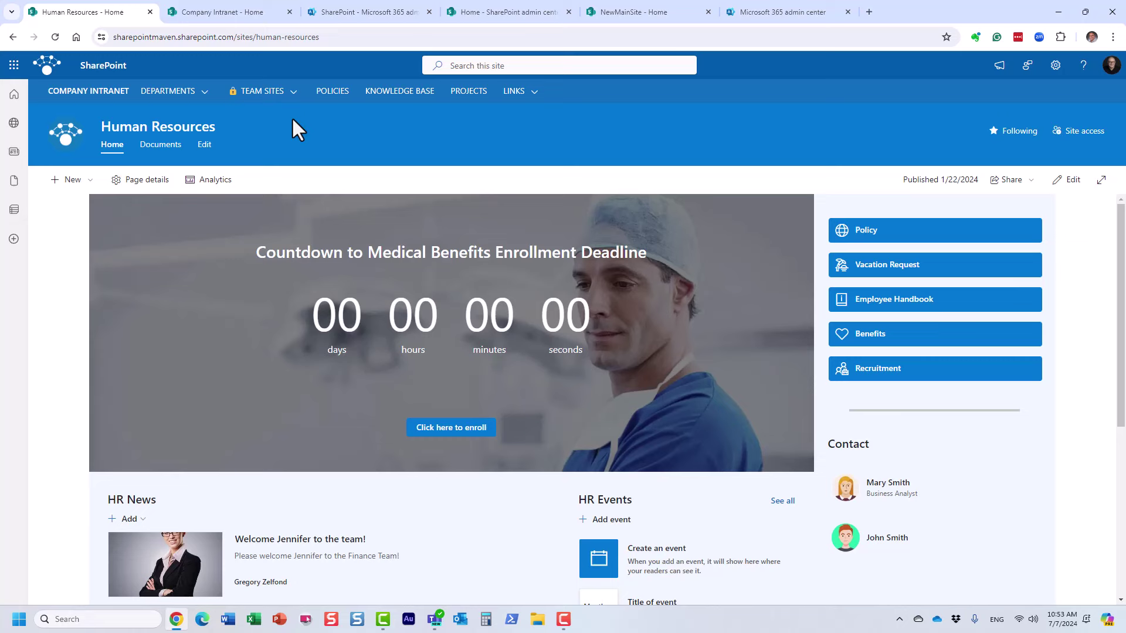
left_click_drag(345, 37, 264, 37)
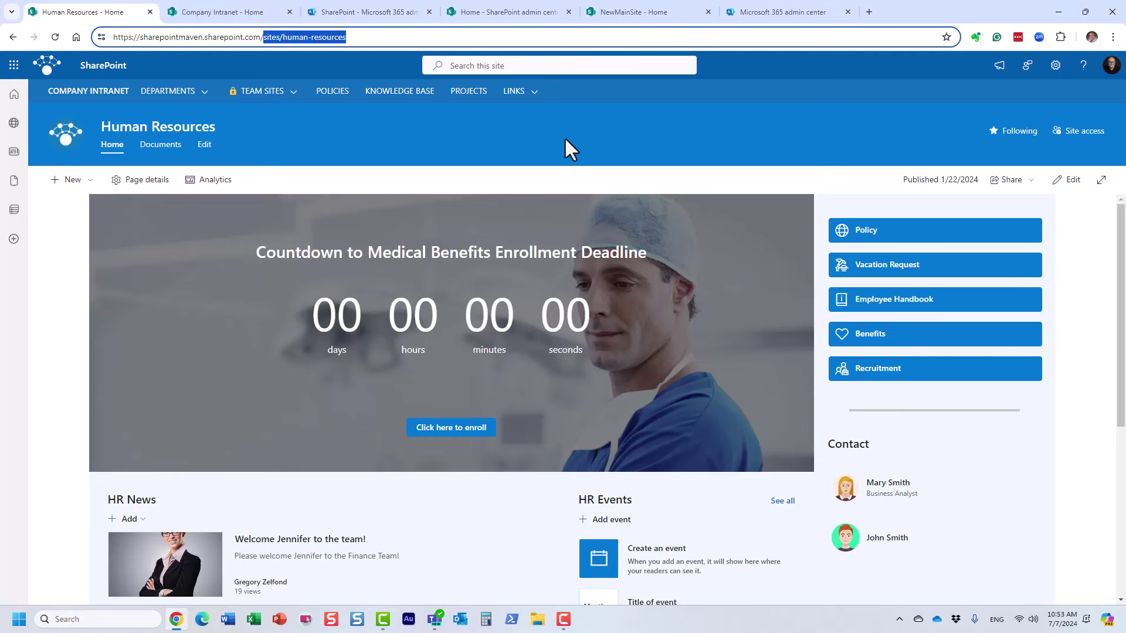
left_click(641, 14)
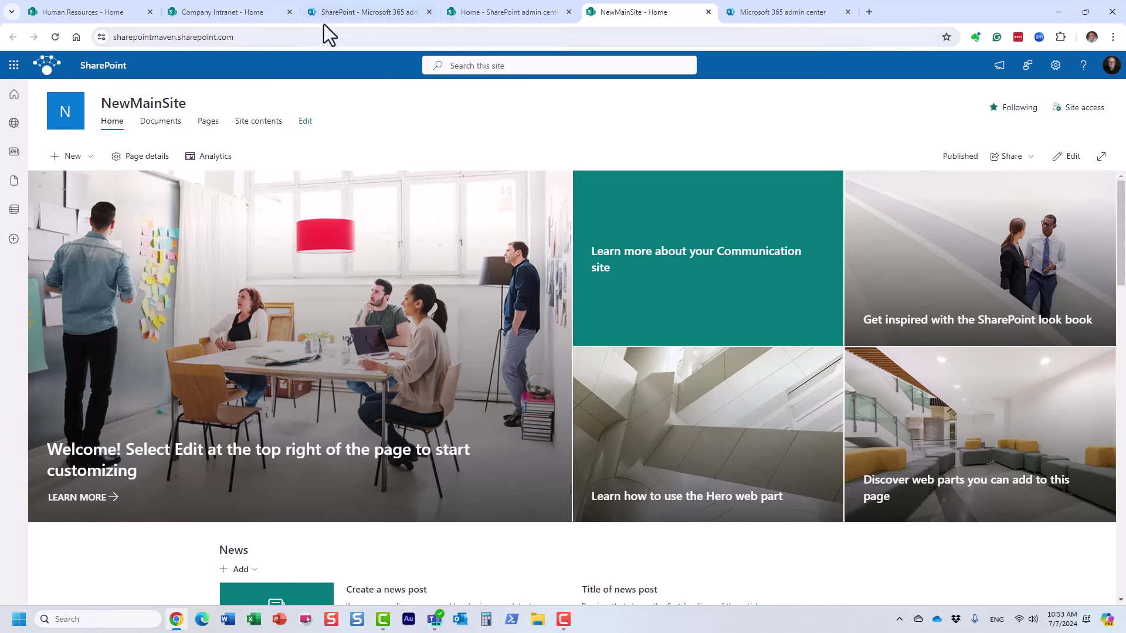
left_click_drag(289, 37, 1, 40)
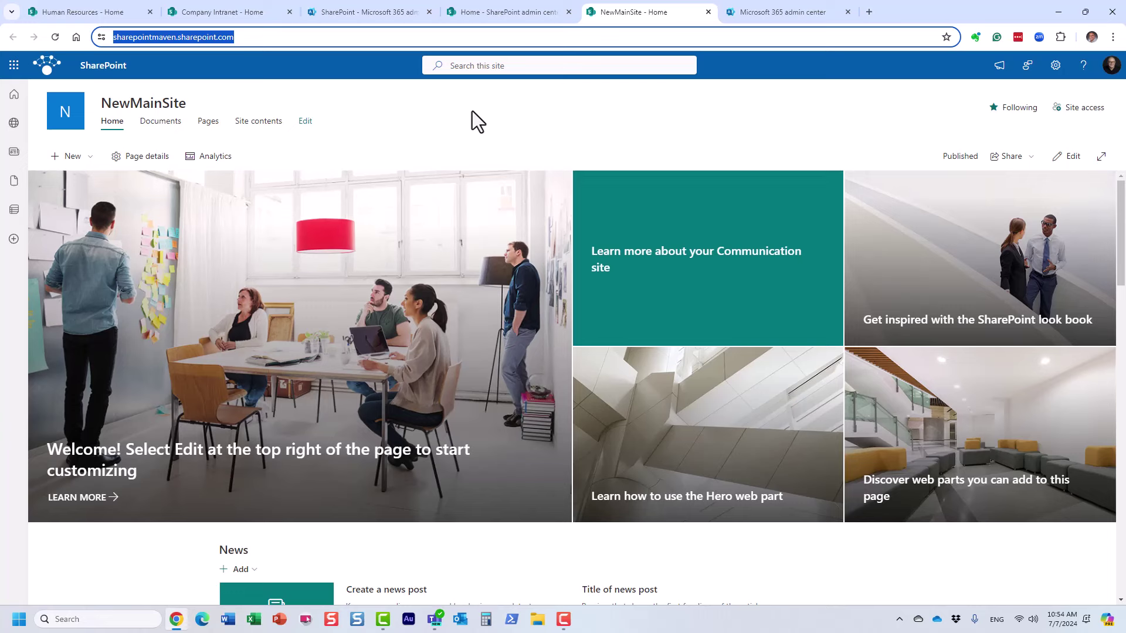
left_click(244, 12)
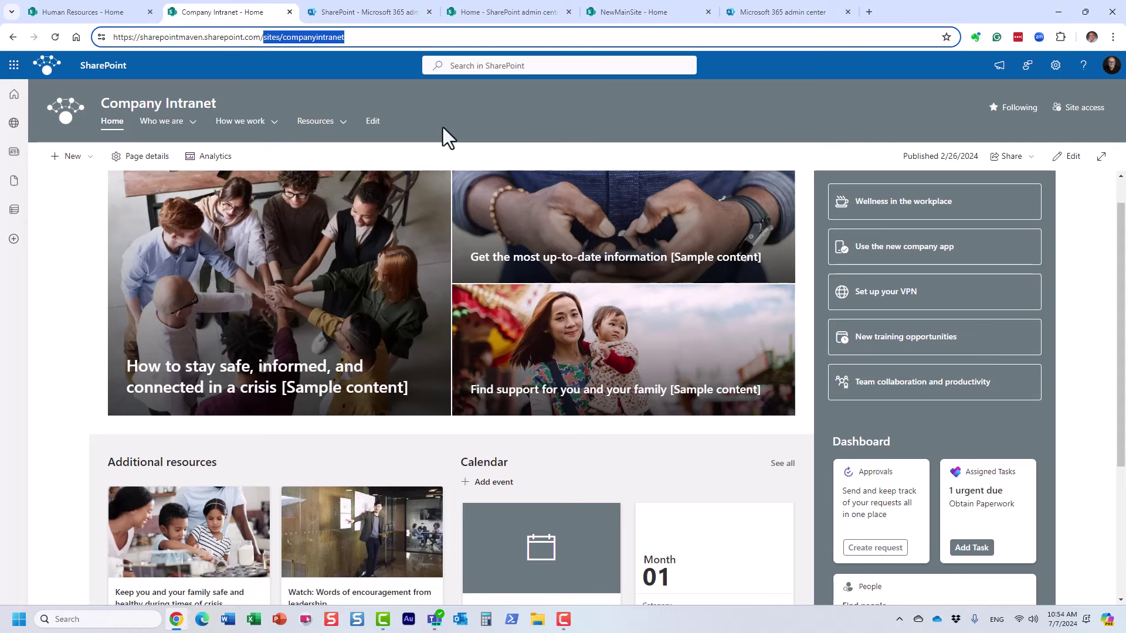
left_click(621, 13)
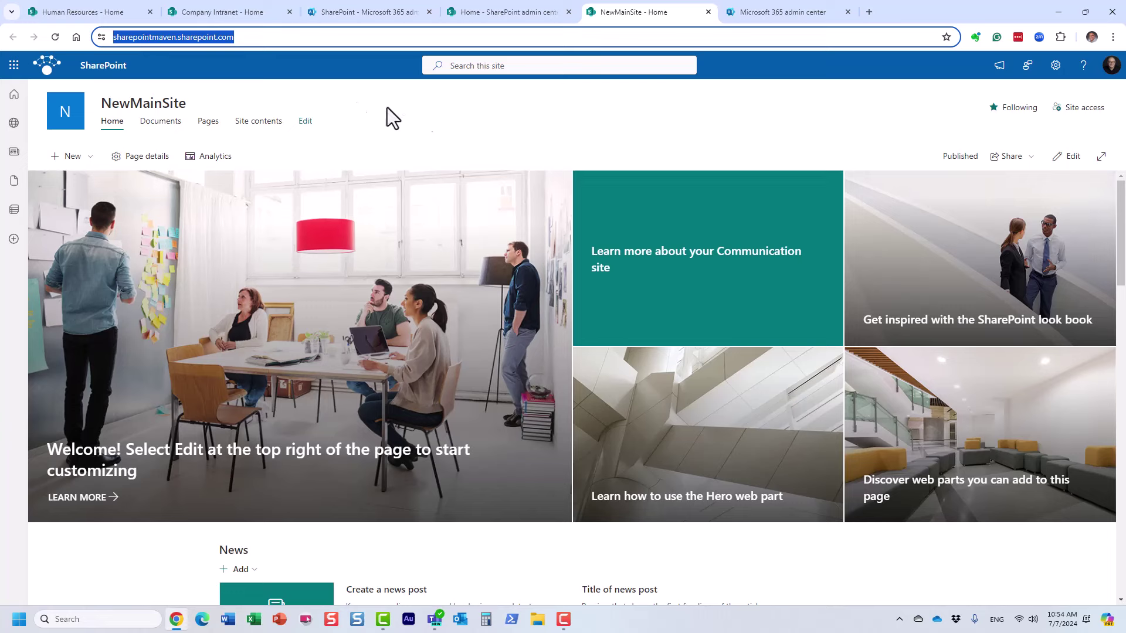
left_click(456, 115)
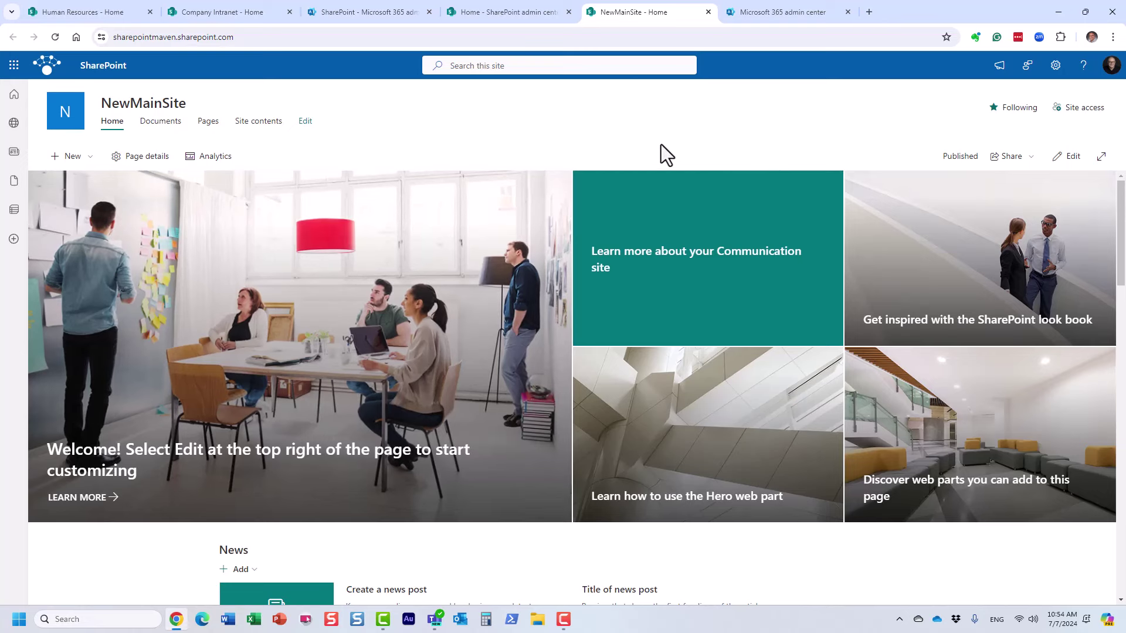
left_click_drag(234, 37, 35, 47)
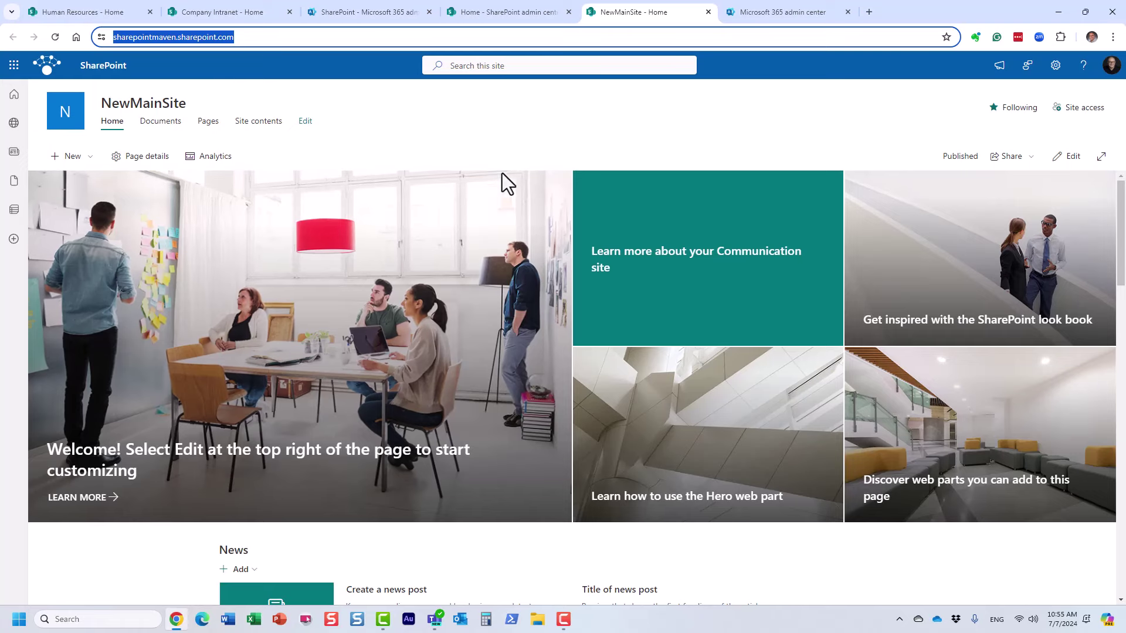
mouse_move(435, 619)
left_click(370, 566)
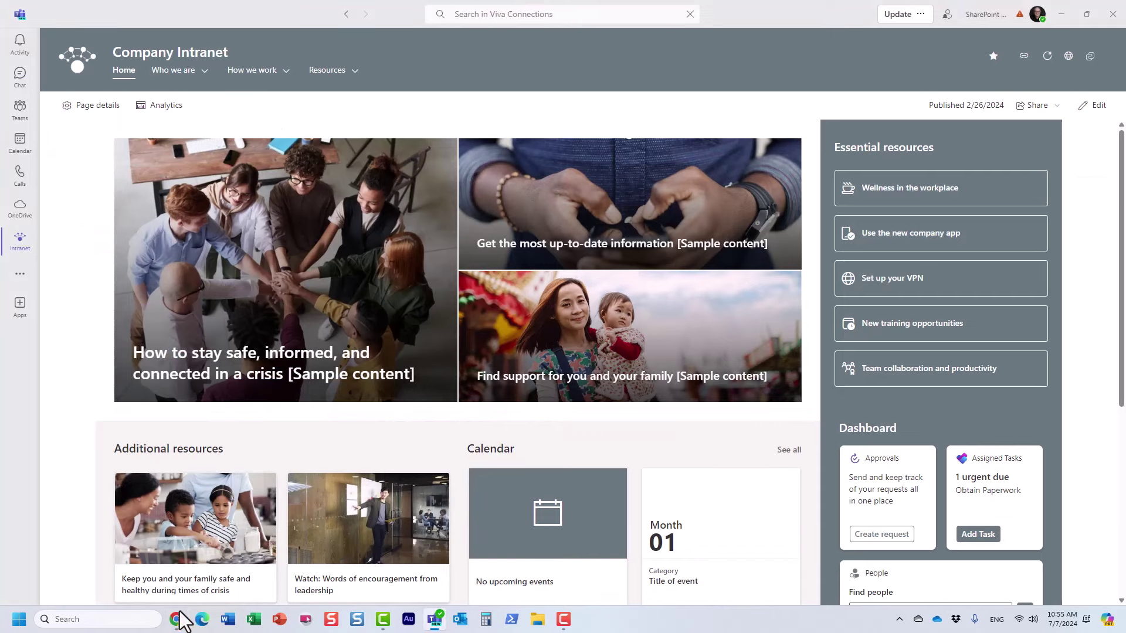
mouse_move(176, 619)
left_click(195, 566)
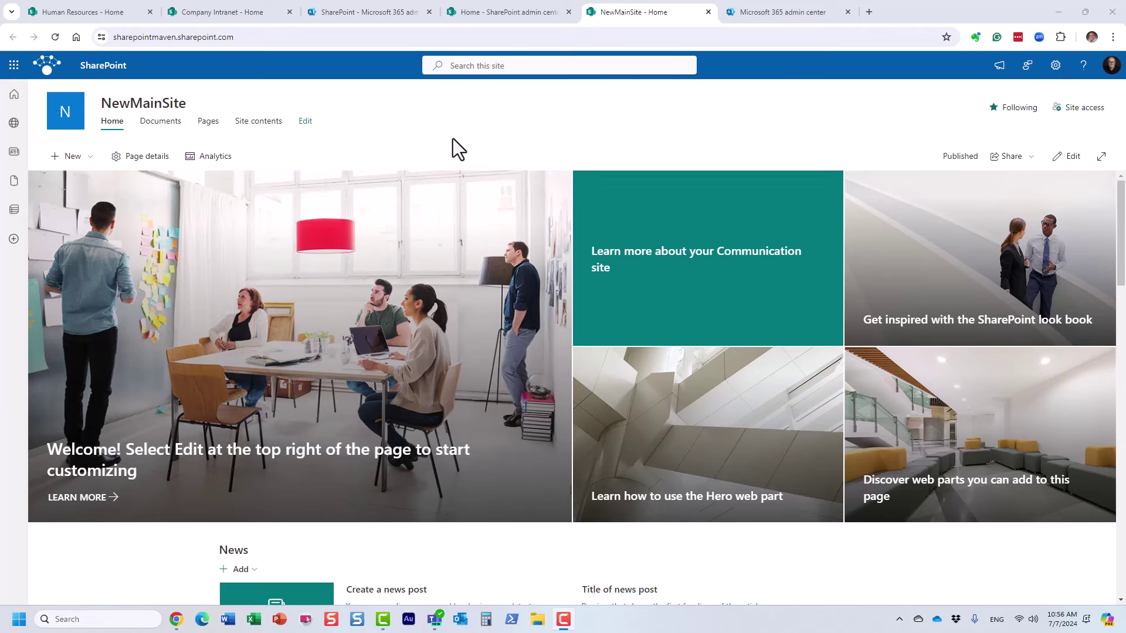
Open the app launcher over NewMainSite and focus the Find Microsoft 365 apps box.
left_click(13, 66)
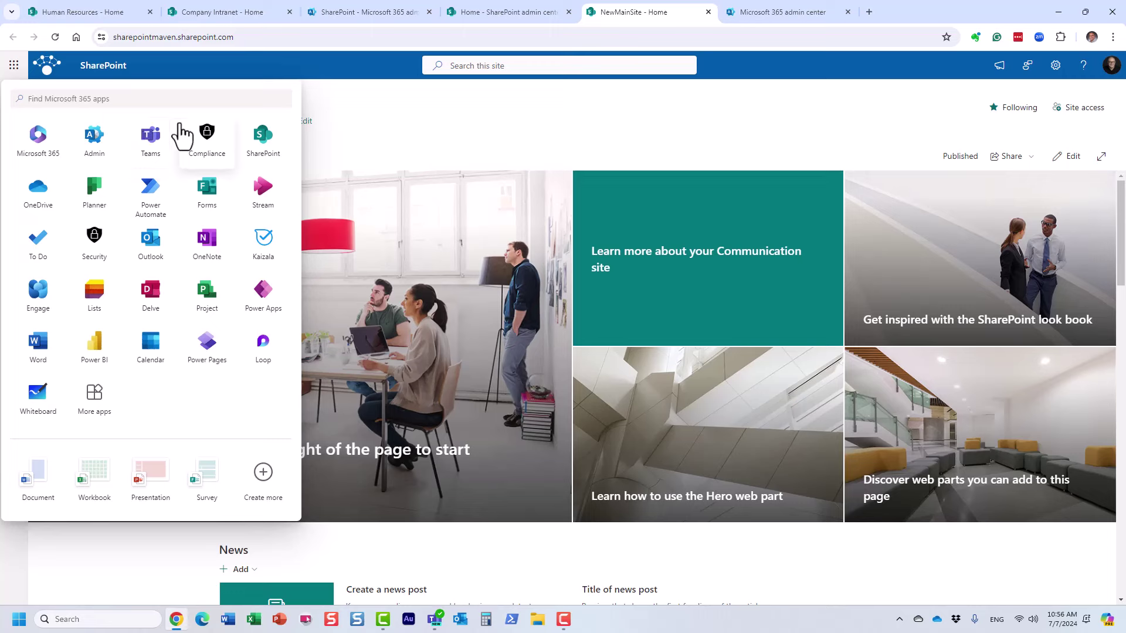
left_click(94, 106)
Open the SharePoint start page and browse its followed, news and frequent sites.
left_click(263, 138)
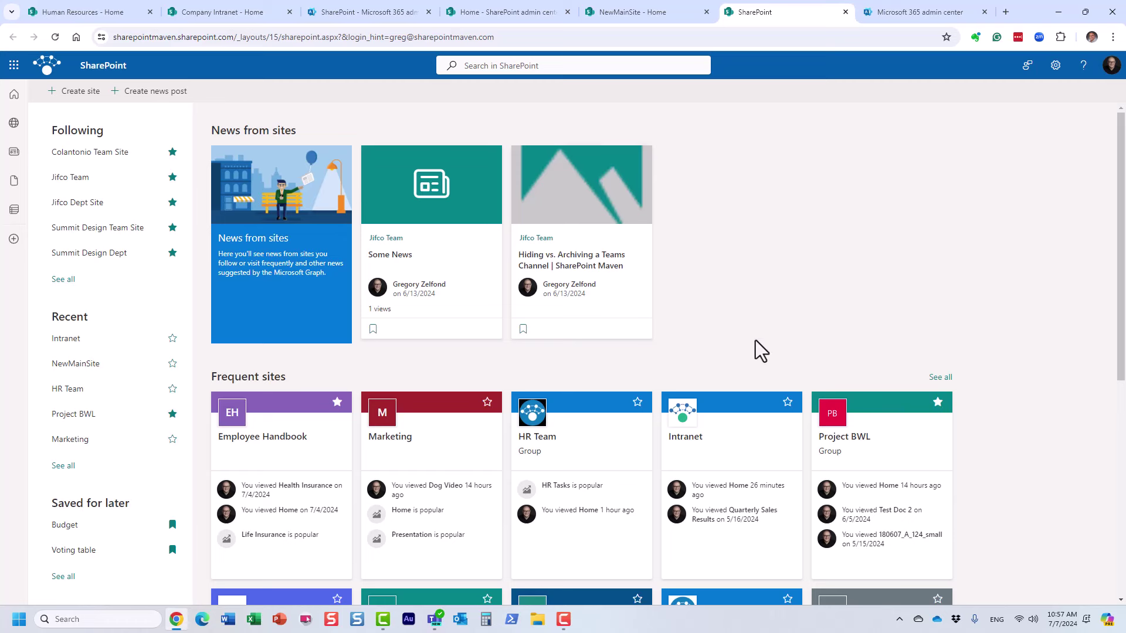
scroll(795, 360, "down", 2)
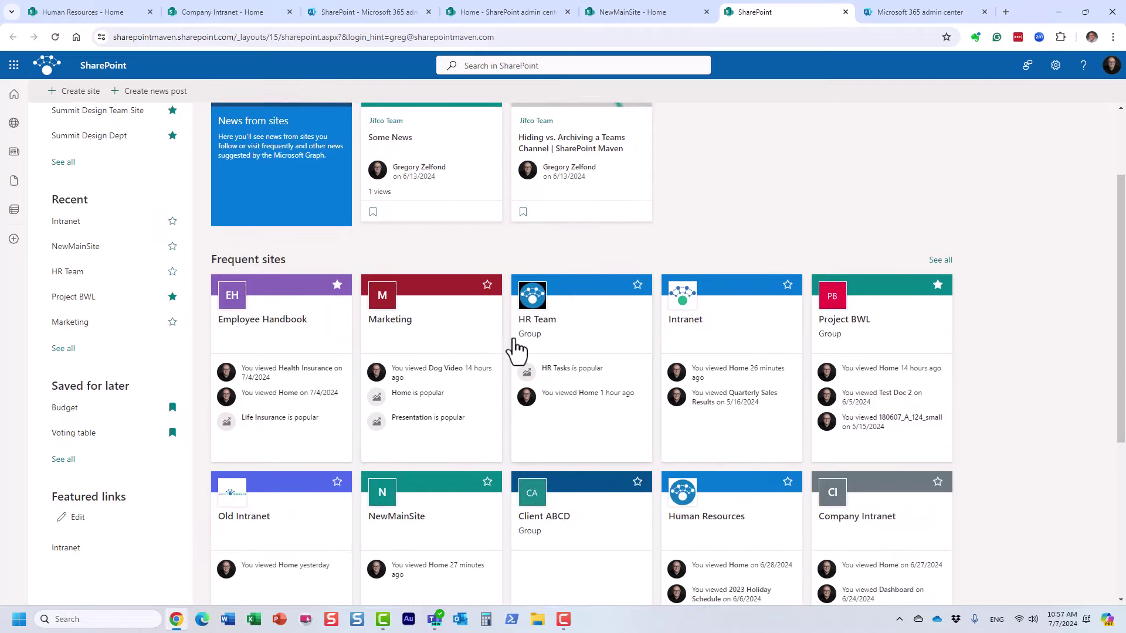
scroll(657, 270, "up", 2)
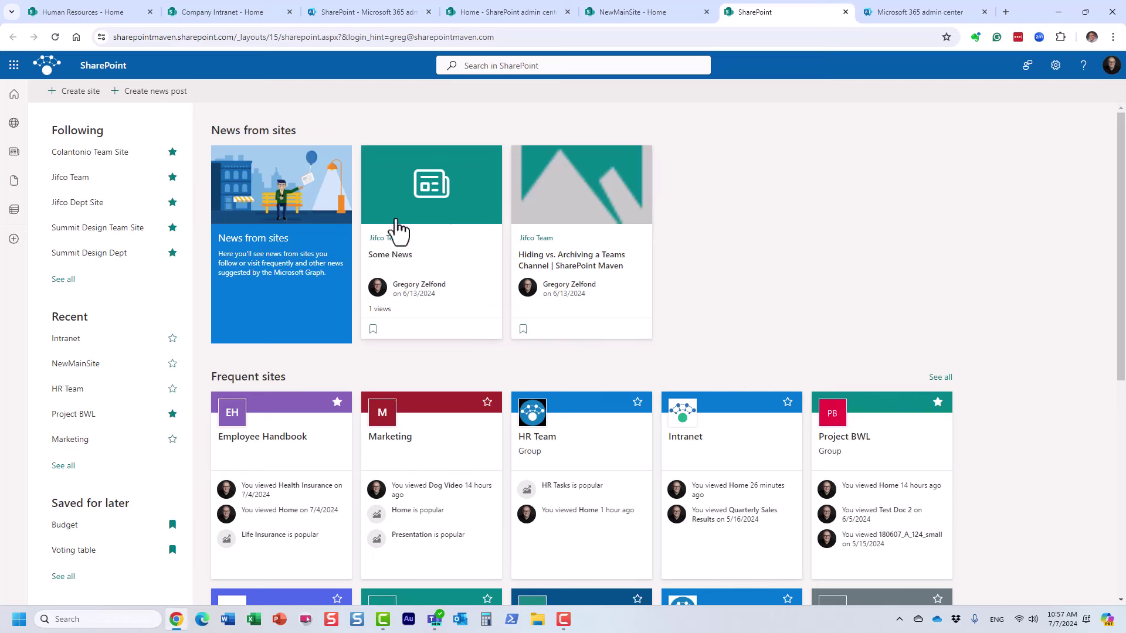
left_click(10, 70)
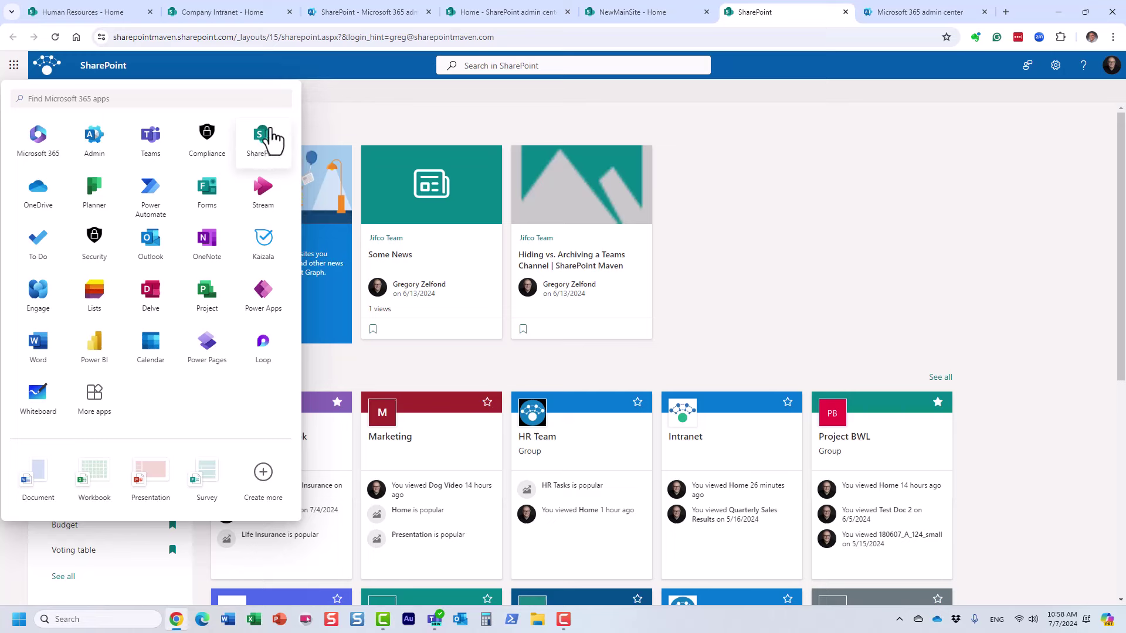
left_click(375, 134)
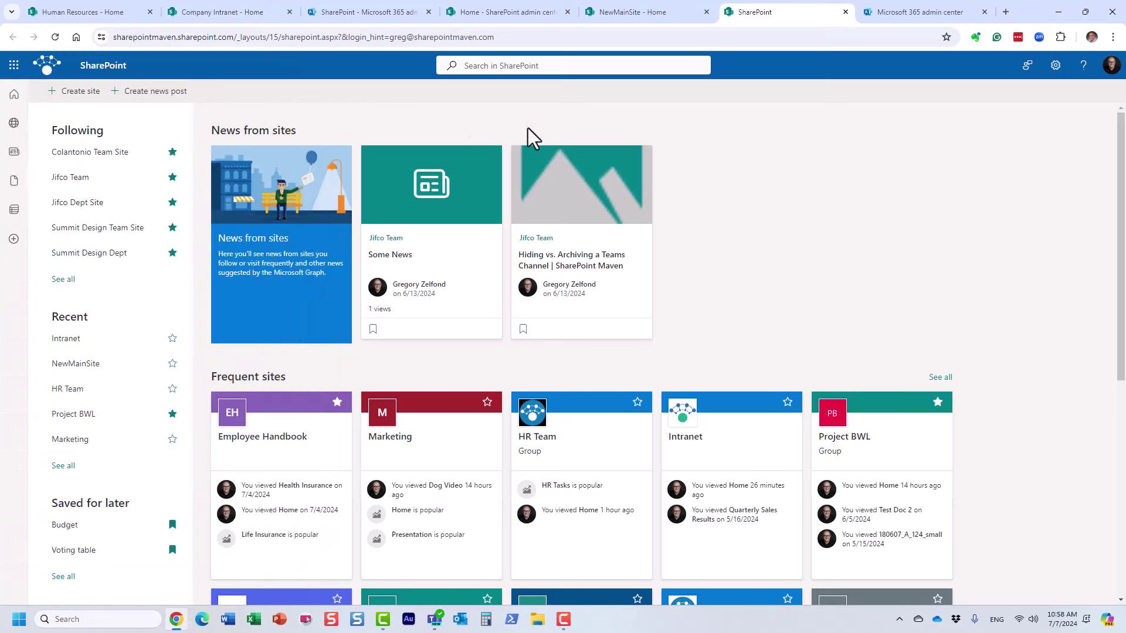